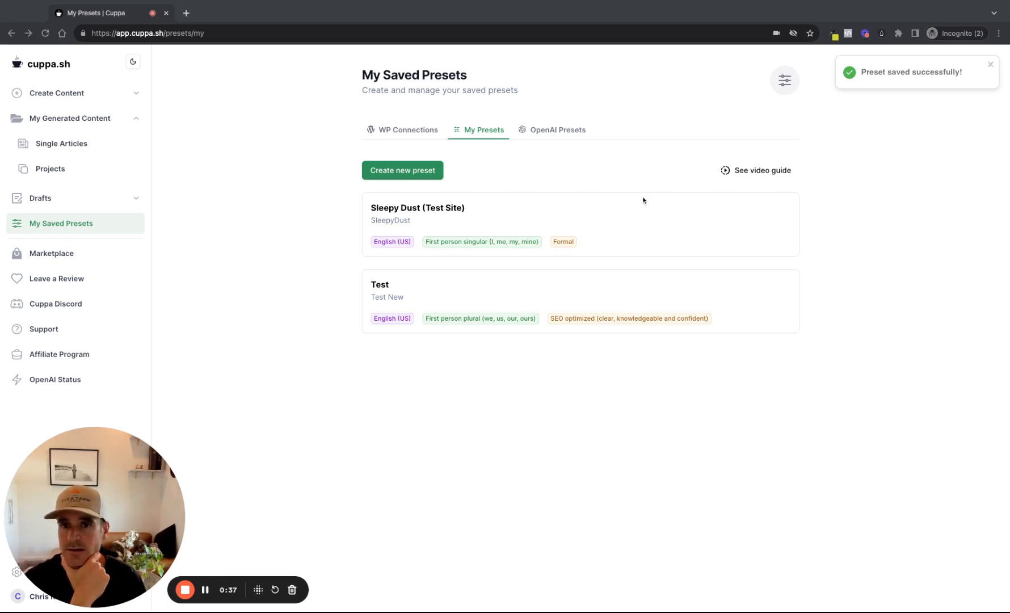
Open the Sleepy Dust (Test Site) preset for editing and review its basic settings, including the Key Takeaways section's placement options
mouse_move(691, 218)
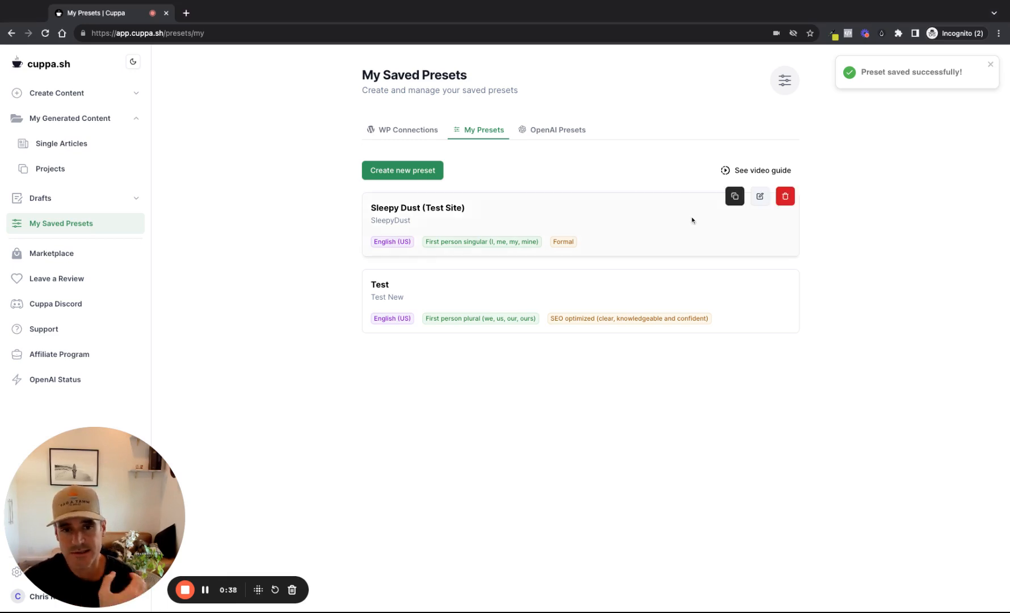
click(761, 197)
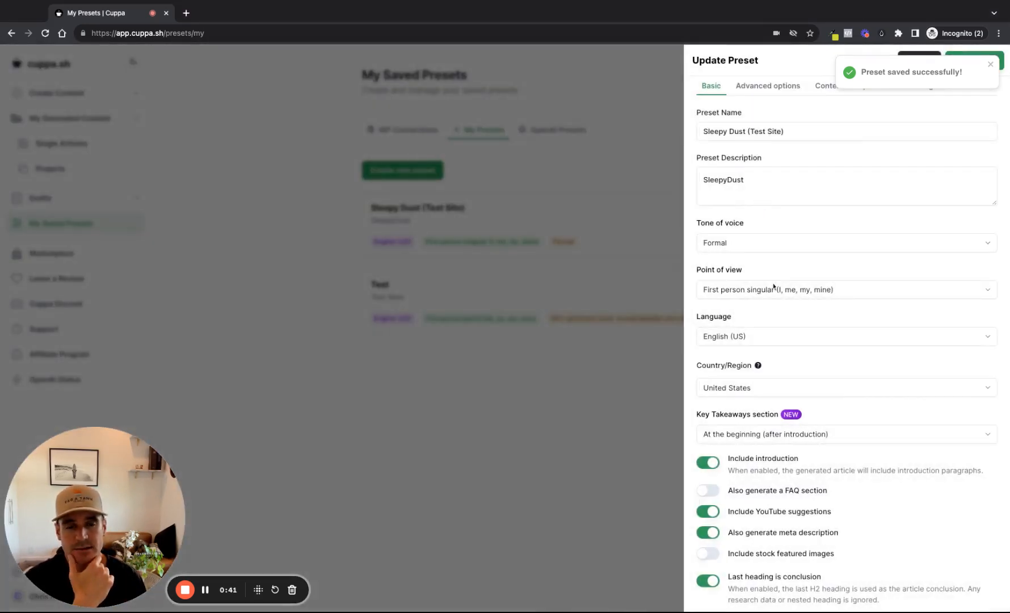
scroll(785, 338, down, 1)
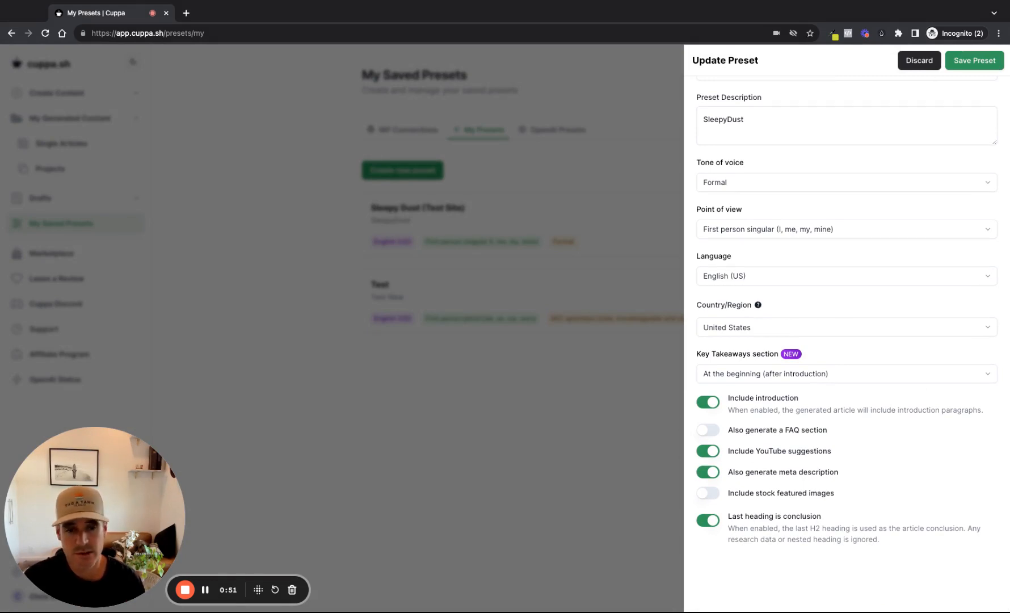
click(835, 375)
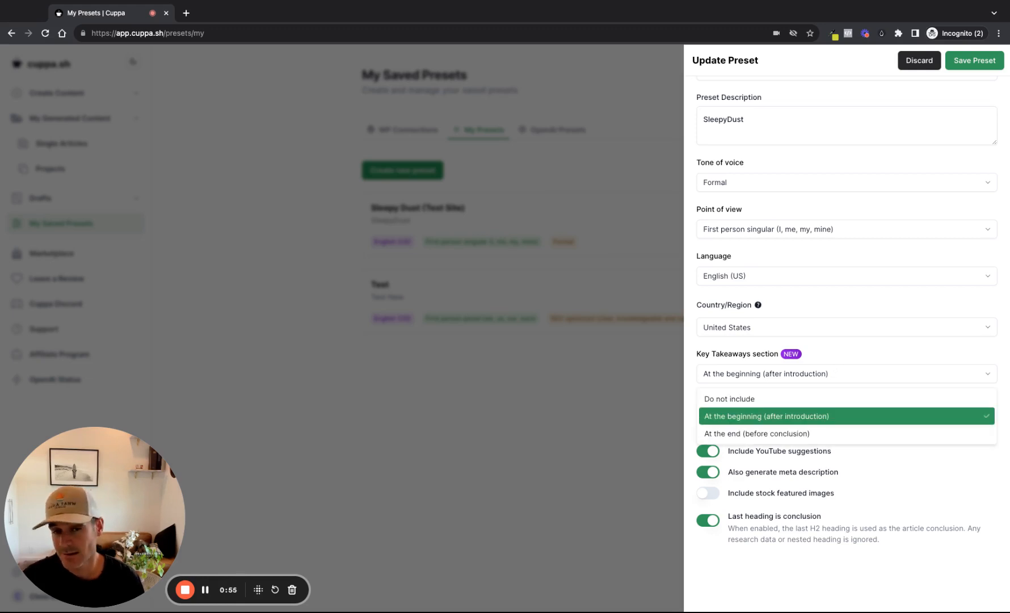
click(853, 351)
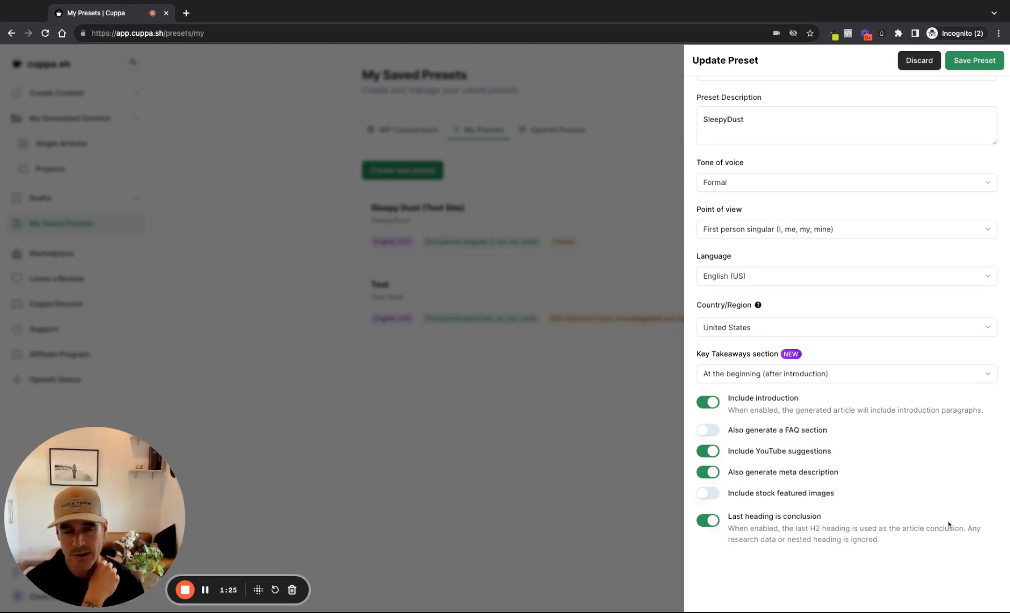
scroll(936, 413, up, 1)
scroll(935, 413, up, 1)
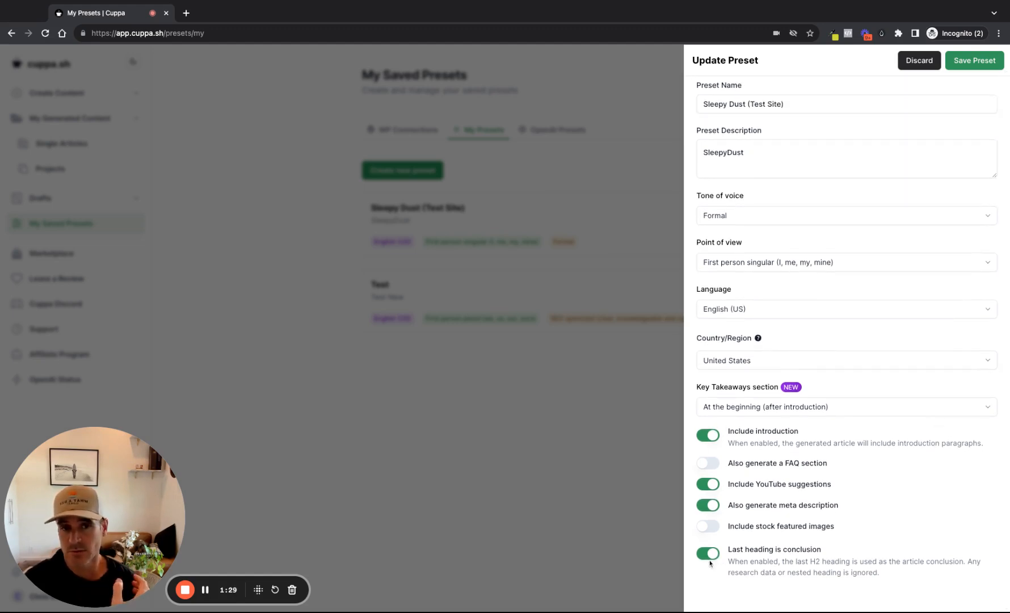
scroll(790, 462, up, 1)
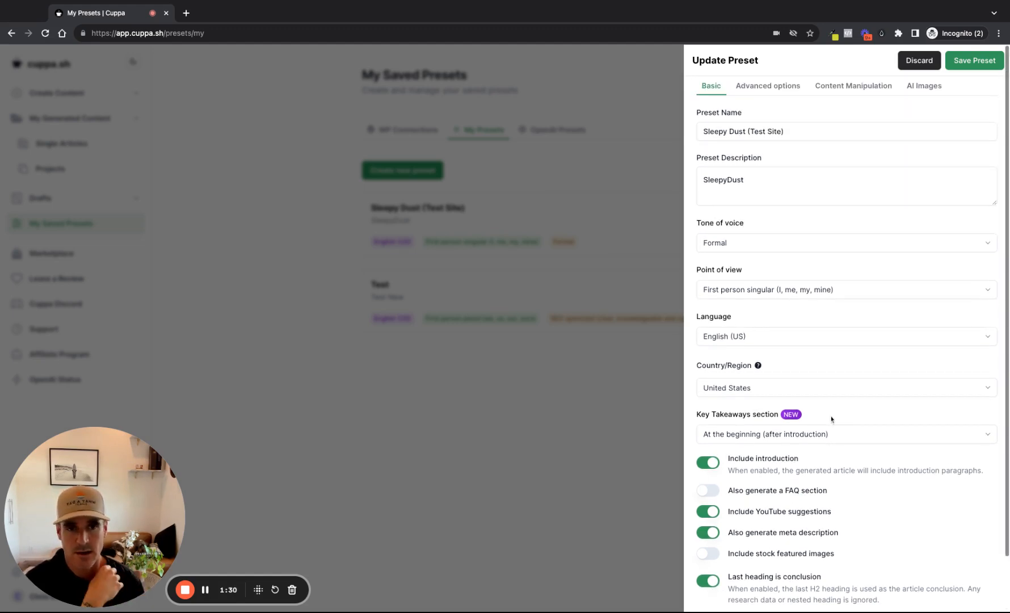
Review the preset's advanced prompt options and its full list of replacement phrases
click(777, 84)
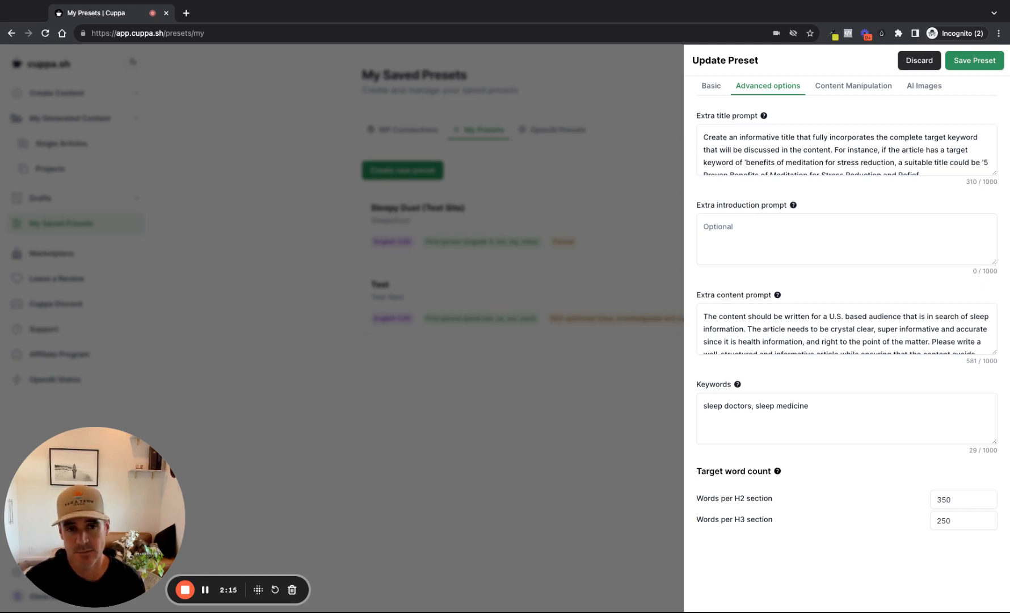
click(851, 89)
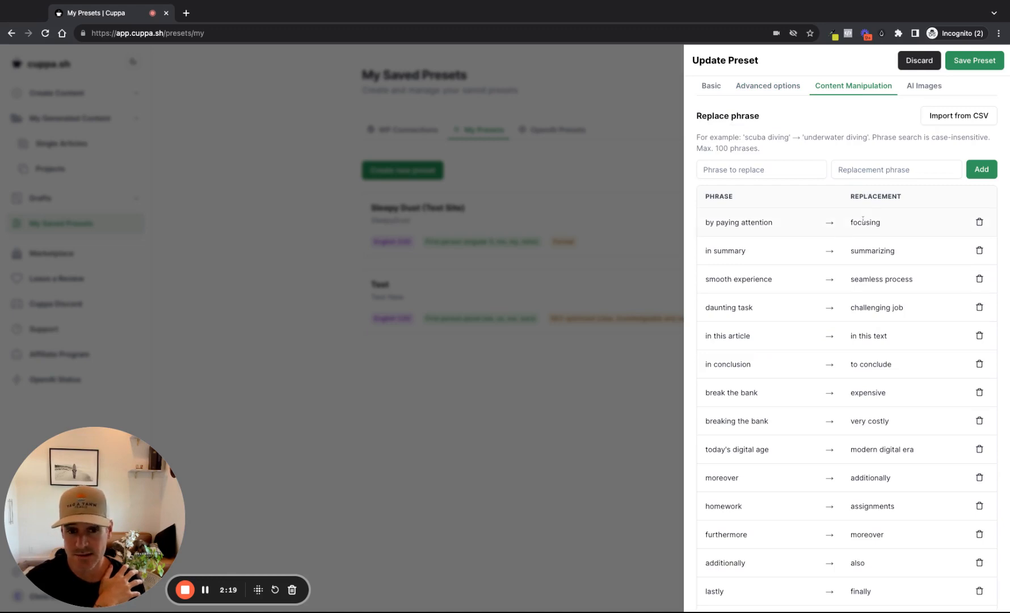
scroll(875, 260, down, 2)
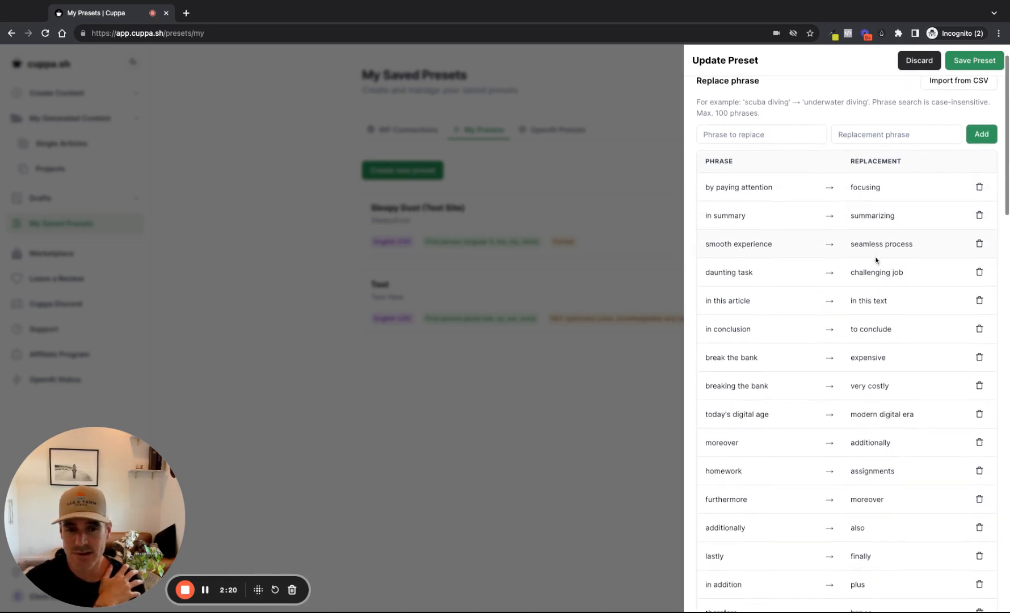
scroll(847, 343, down, 4)
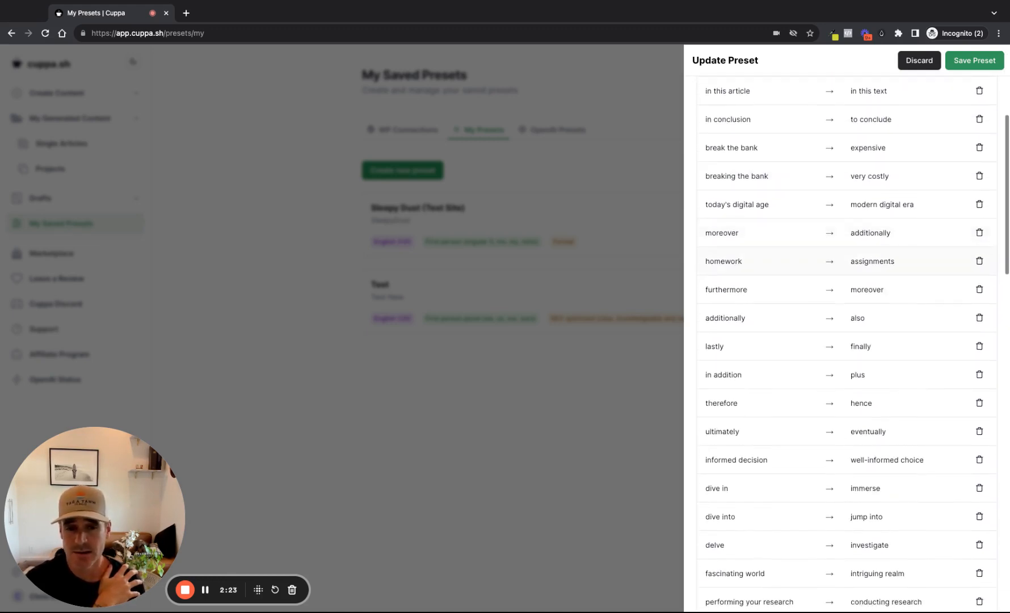
scroll(847, 340, down, 20)
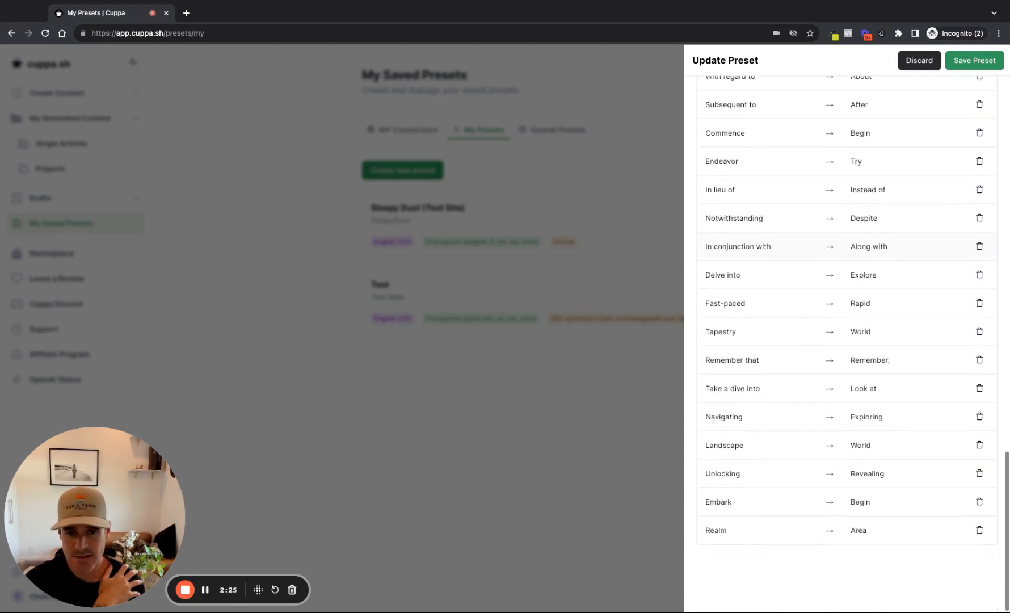
scroll(848, 340, up, 8)
scroll(847, 340, up, 10)
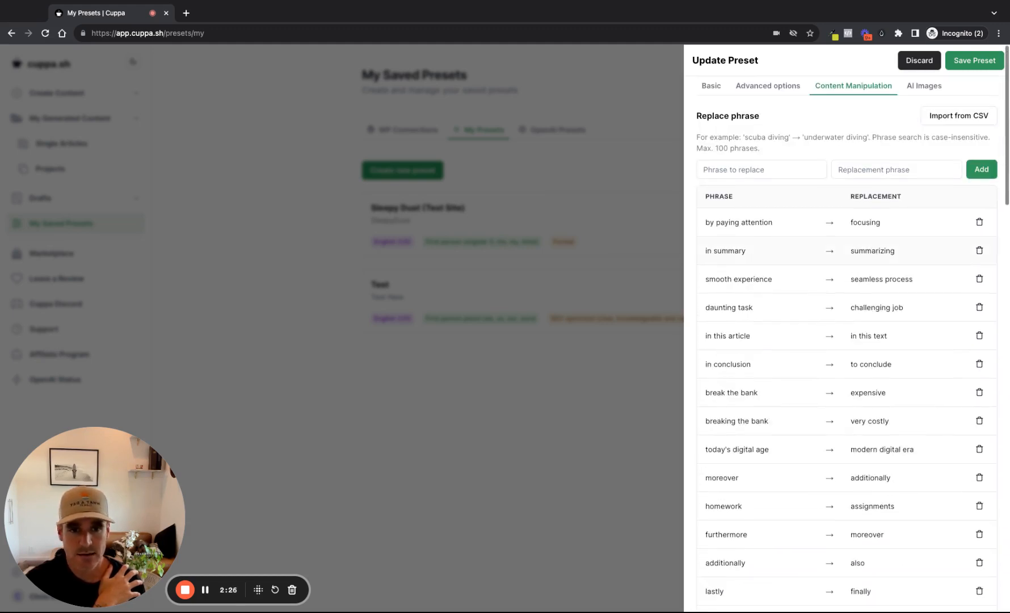
Review the preset's AI image settings, including the maximum number of body images, and close the preset without saving
click(917, 93)
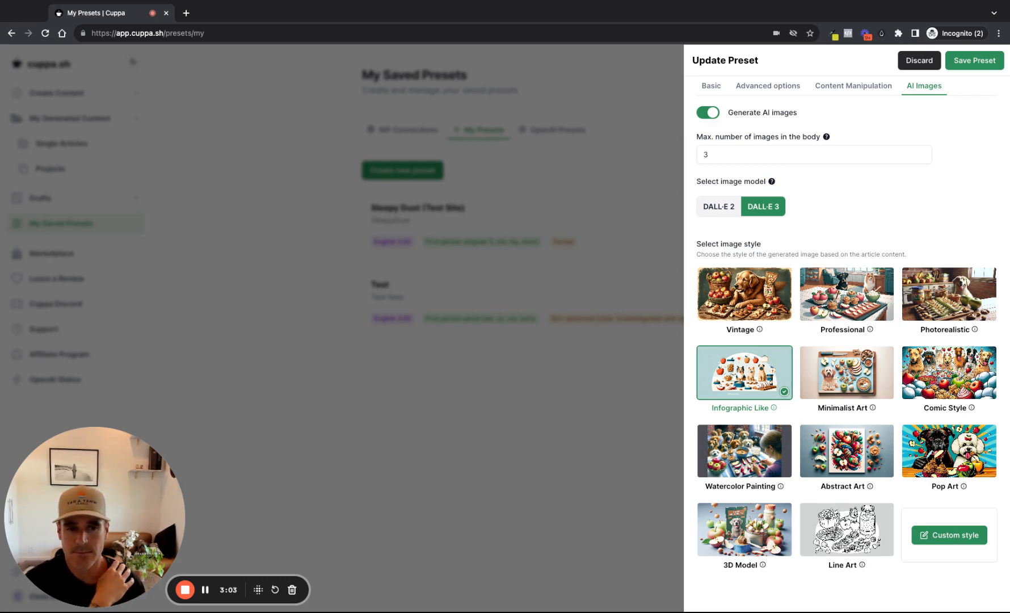
click(741, 158)
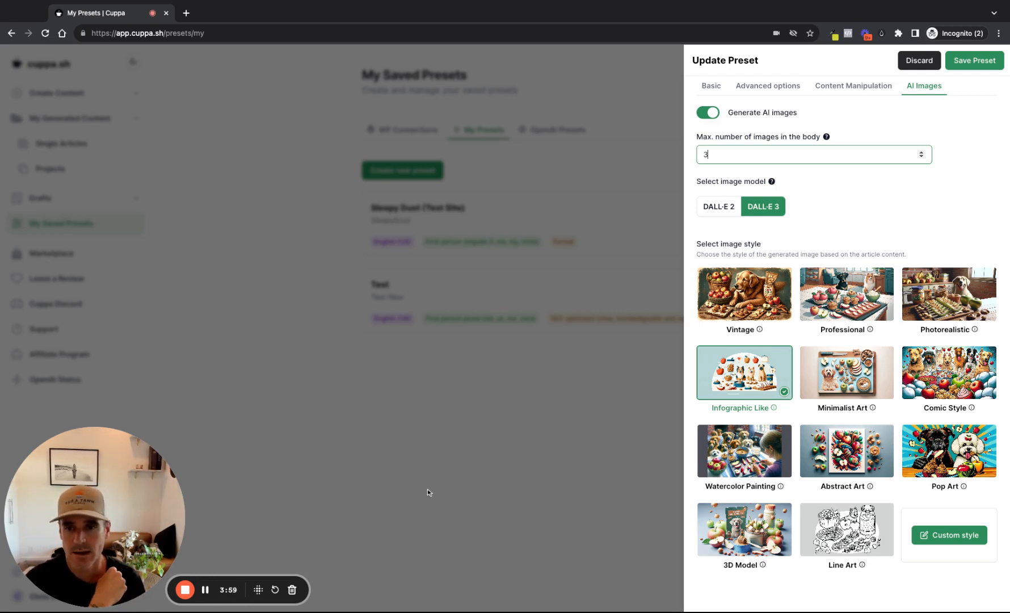
click(561, 400)
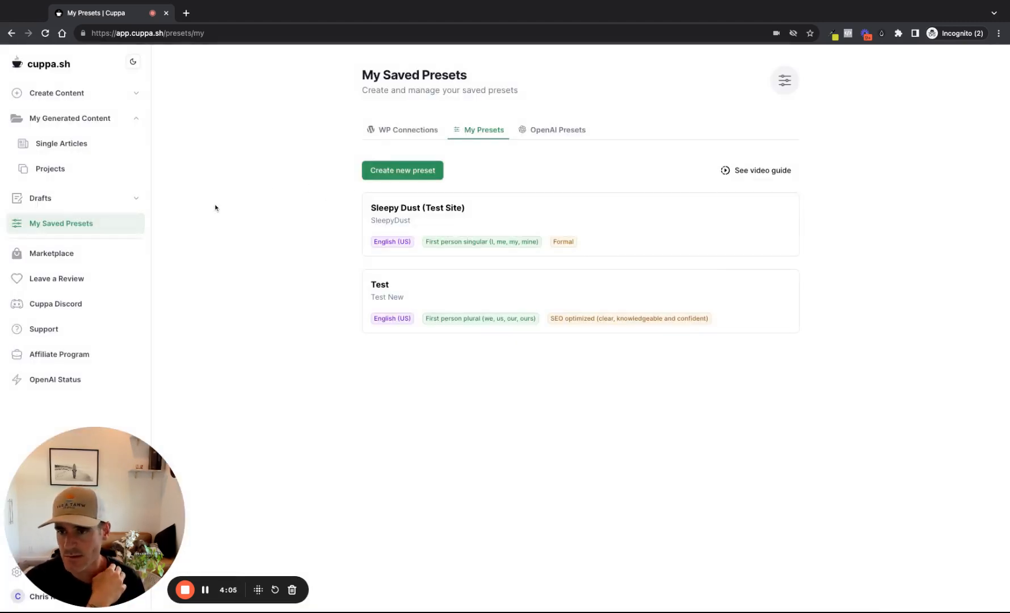
Start a new single article with the target keyword "what is diabetes" and proceed to its draft settings
click(92, 93)
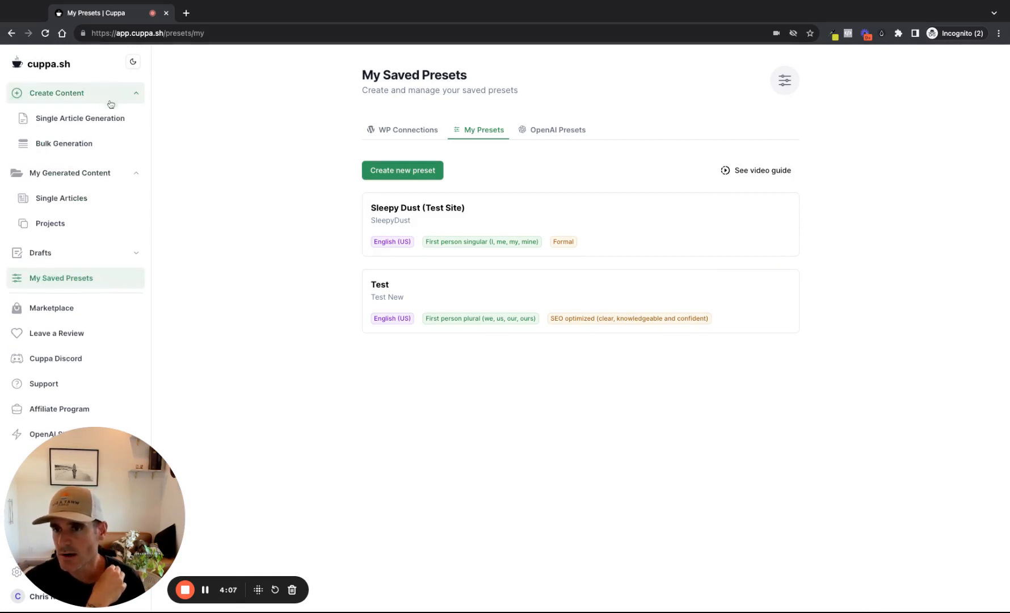
click(106, 119)
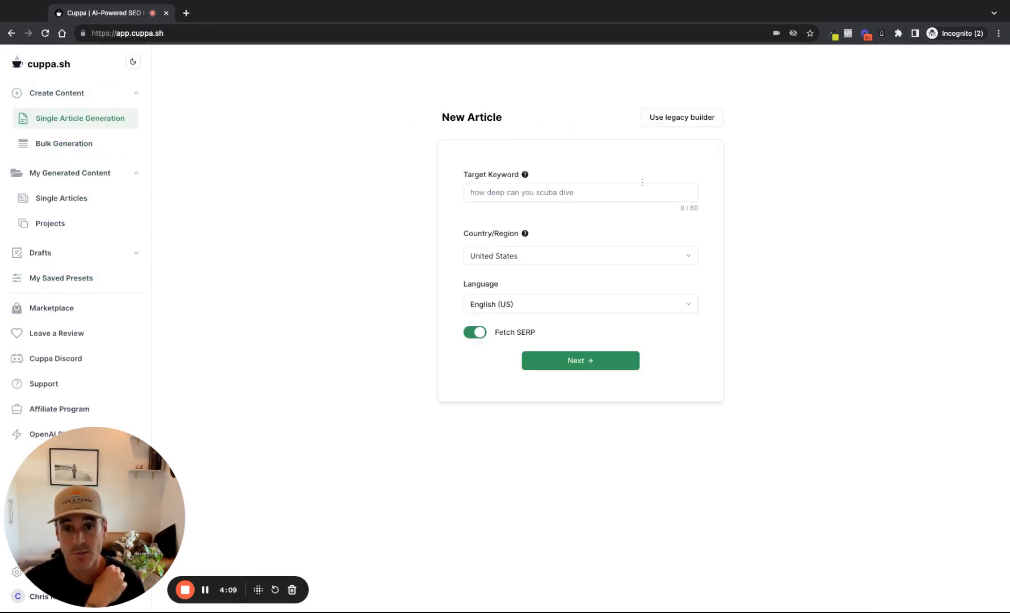
click(622, 191)
click(556, 218)
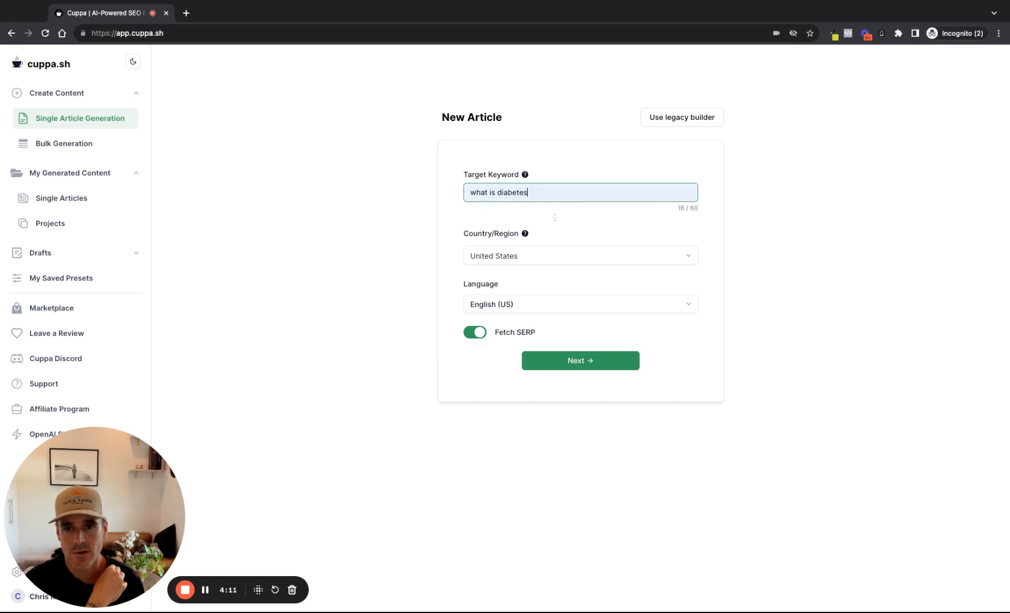
click(576, 359)
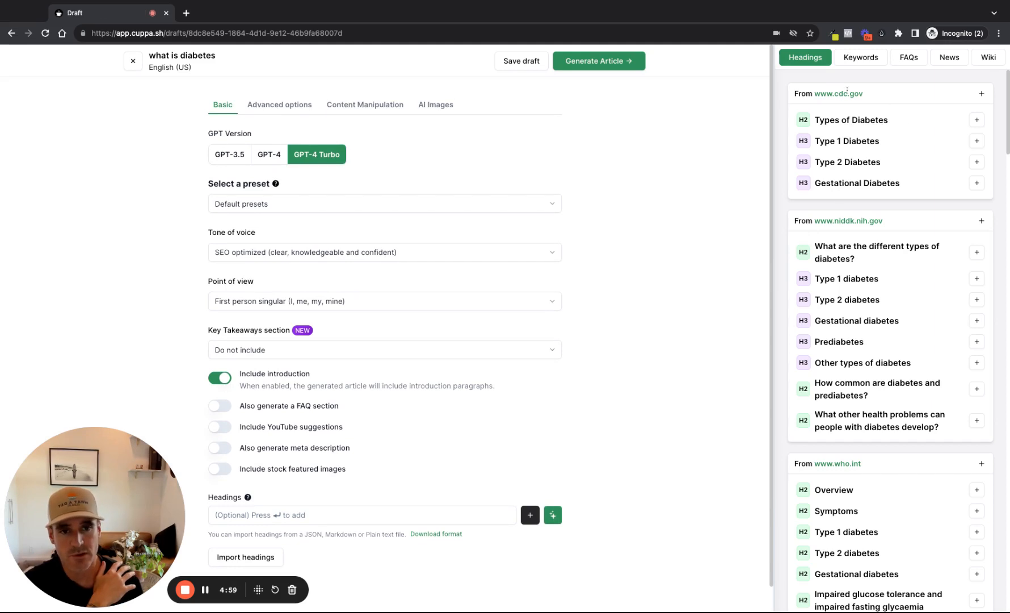
scroll(824, 445, down, 1)
scroll(824, 445, up, 1)
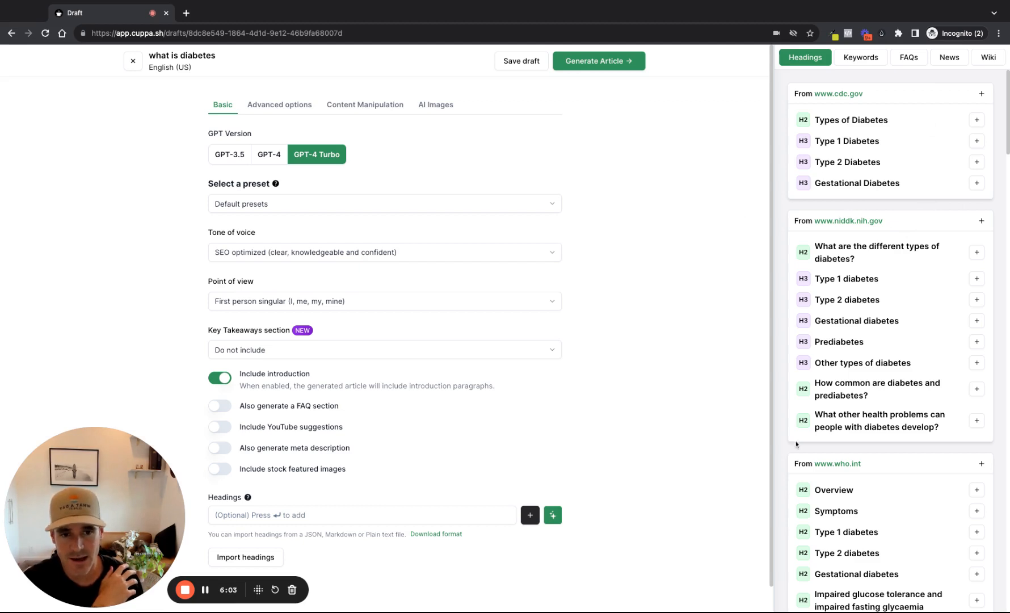
scroll(608, 348, down, 1)
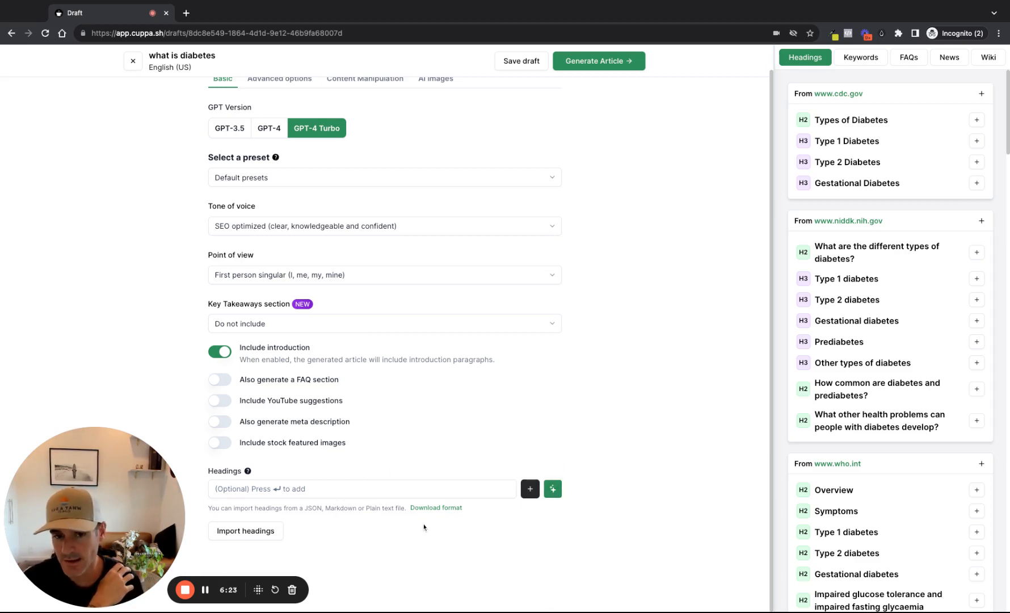
scroll(974, 315, down, 3)
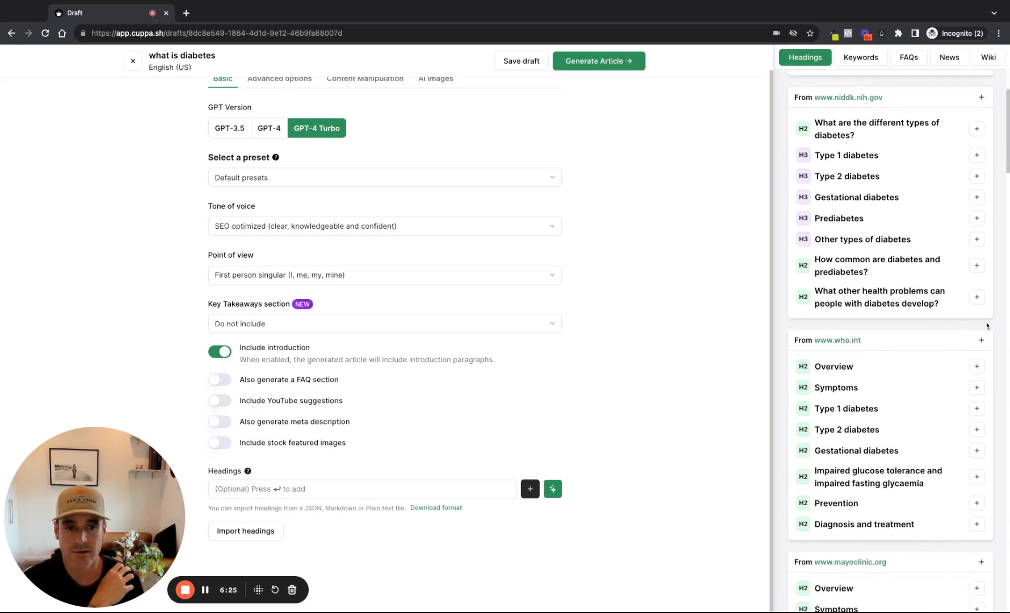
click(980, 97)
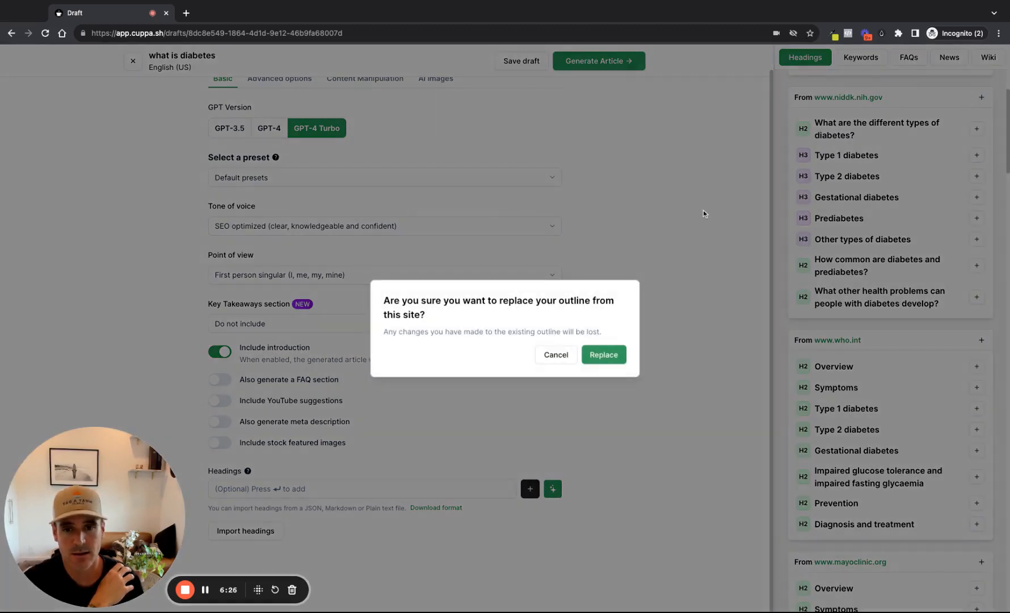
click(603, 353)
scroll(618, 369, down, 4)
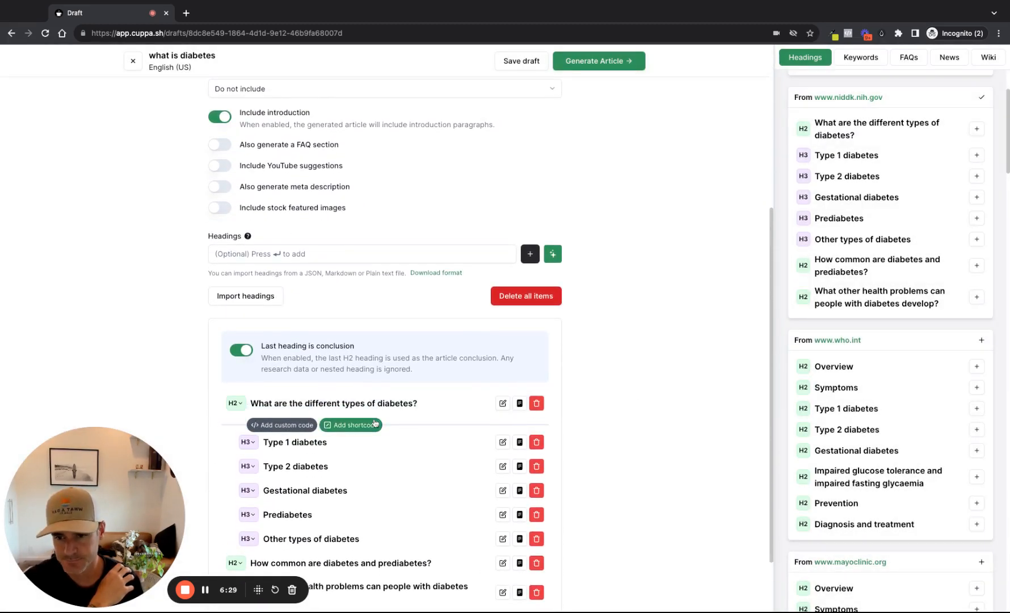
scroll(600, 263, down, 1)
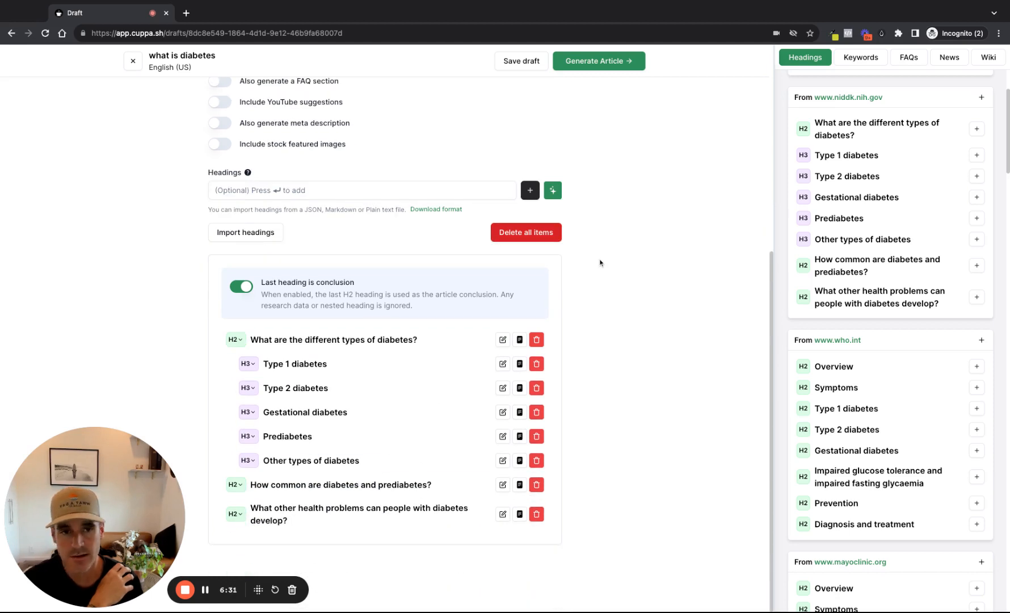
mouse_move(498, 353)
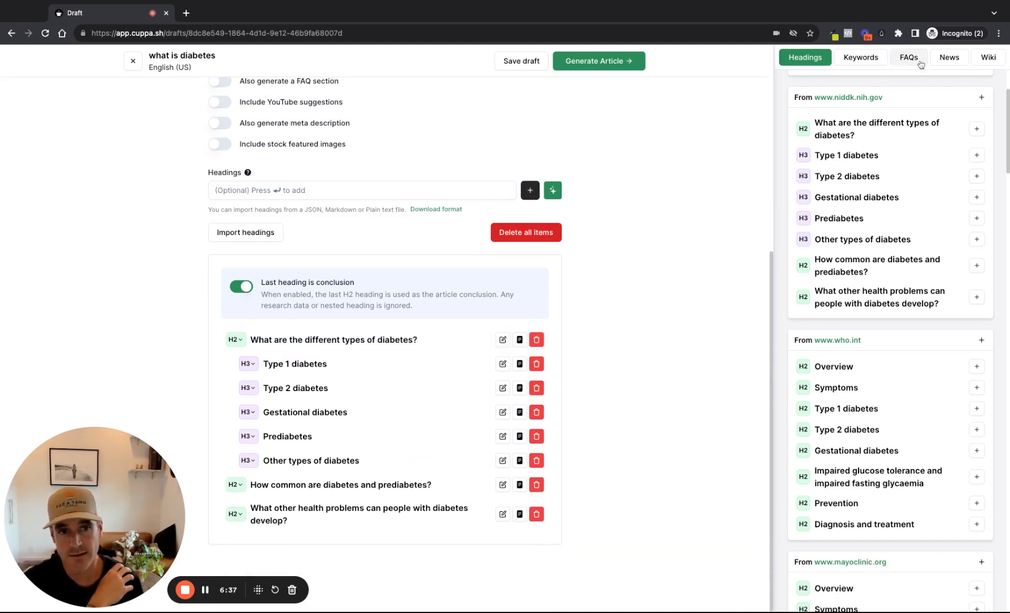
Look through the draft's research sources: keywords, competitor headings, People Also Ask and SERP site FAQs, and news
click(861, 57)
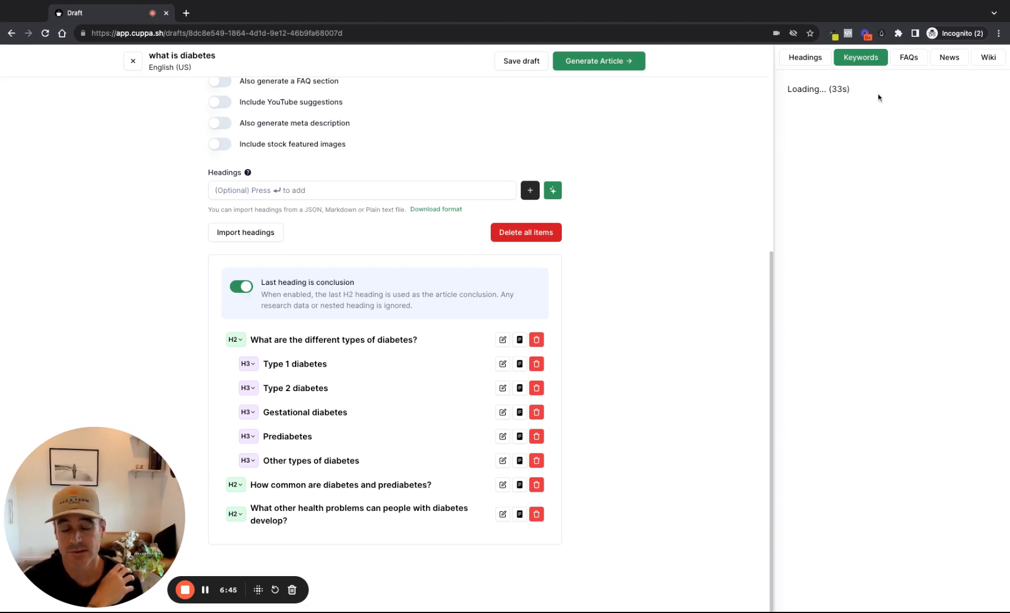
click(825, 64)
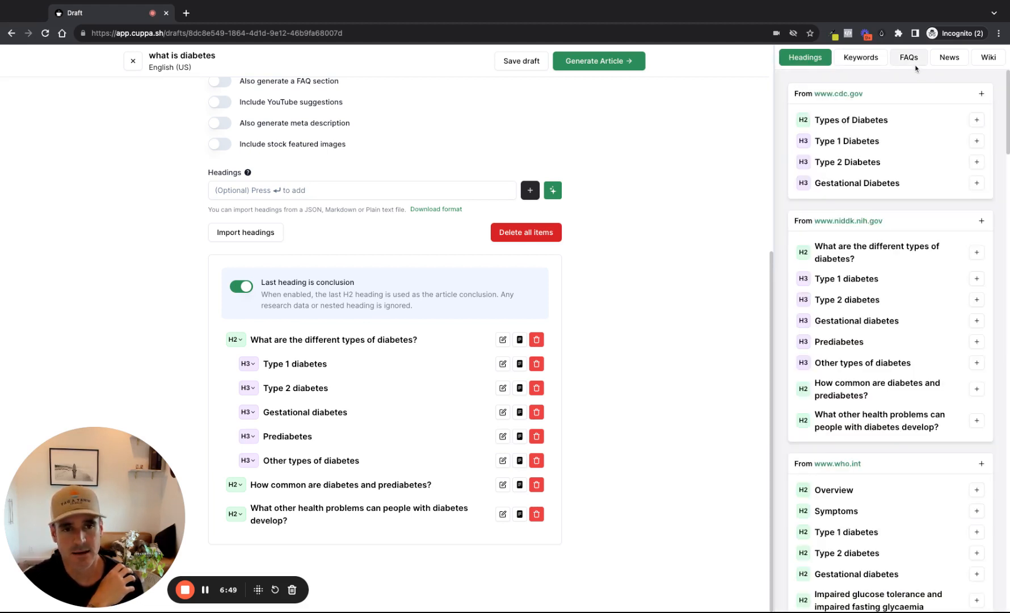
click(882, 65)
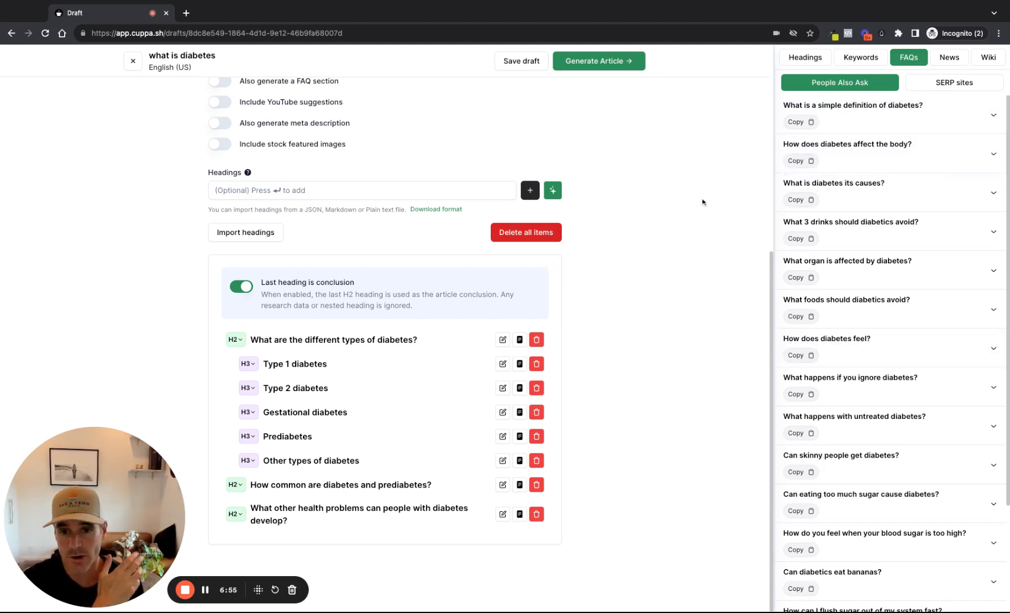
click(932, 85)
click(873, 86)
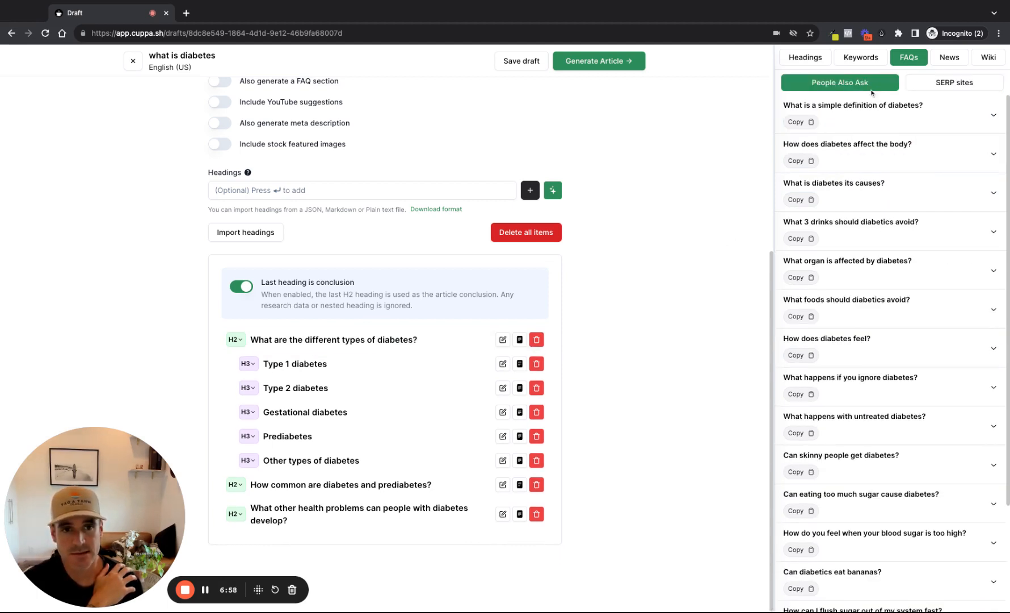
click(951, 60)
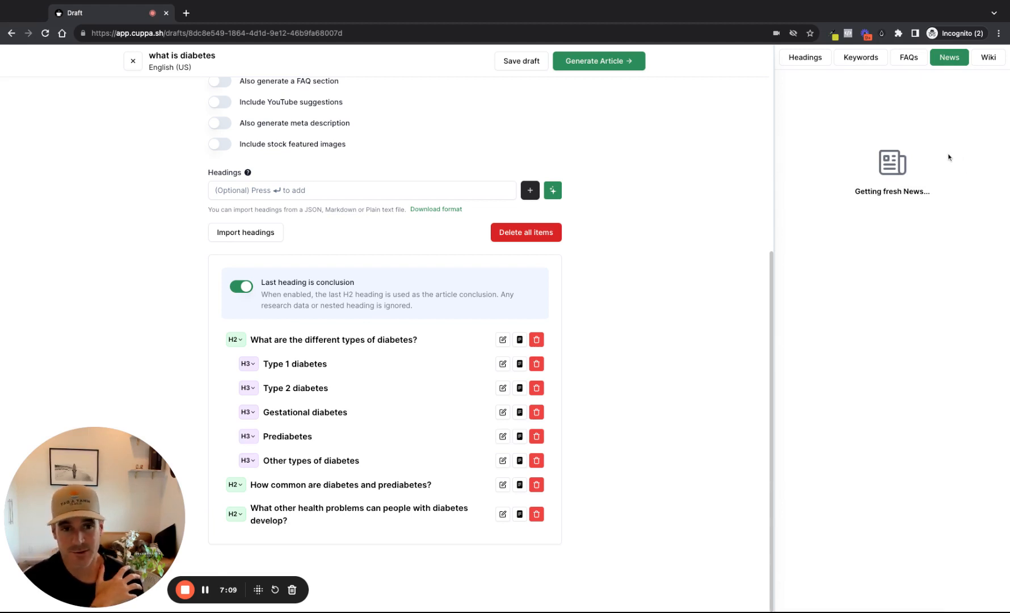
View the research data entry for the "Type 1 diabetes" heading and close it without adding anything
mouse_move(488, 392)
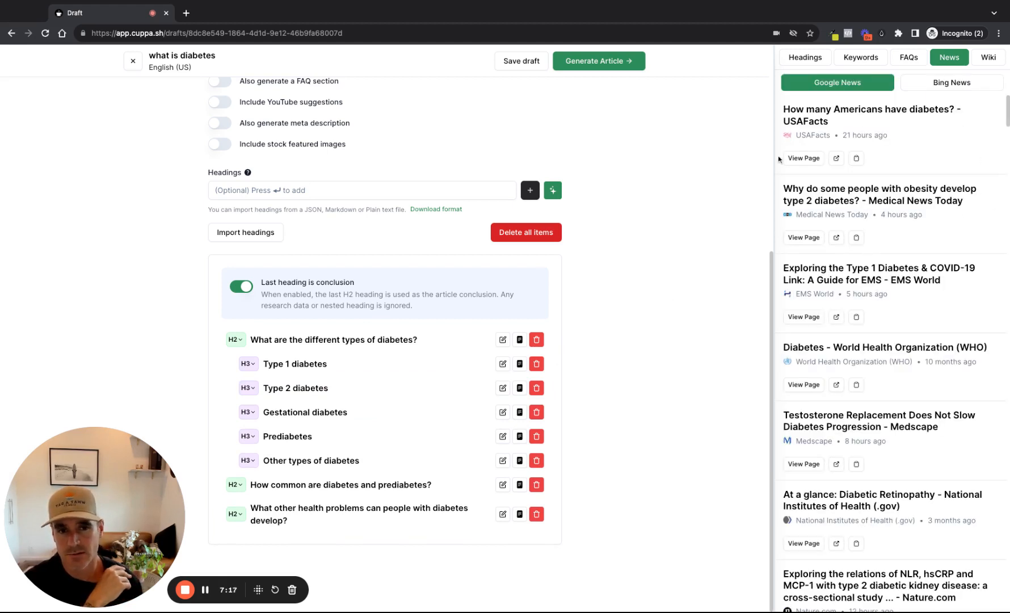
click(525, 365)
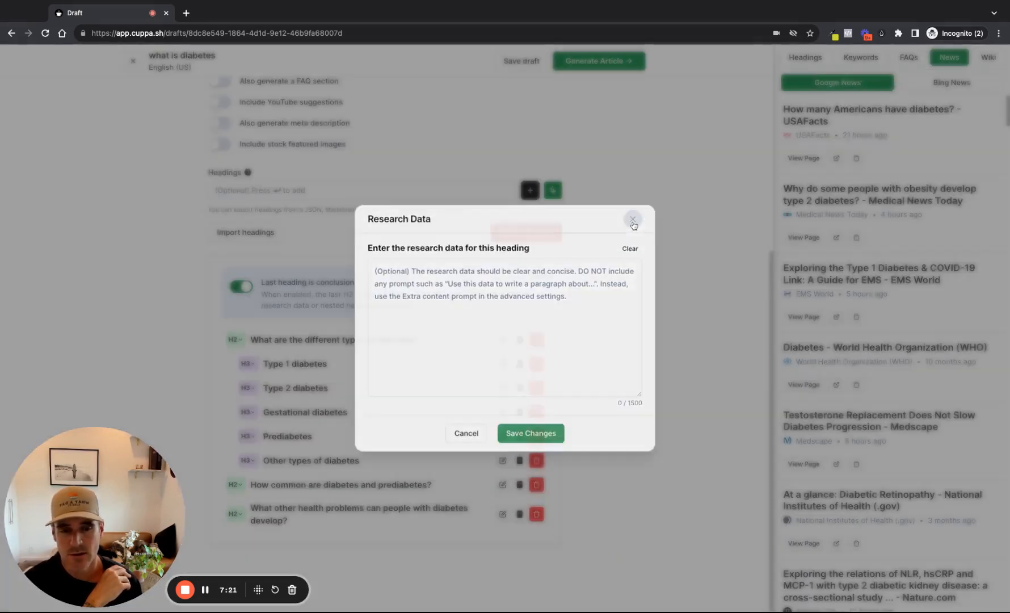
click(632, 220)
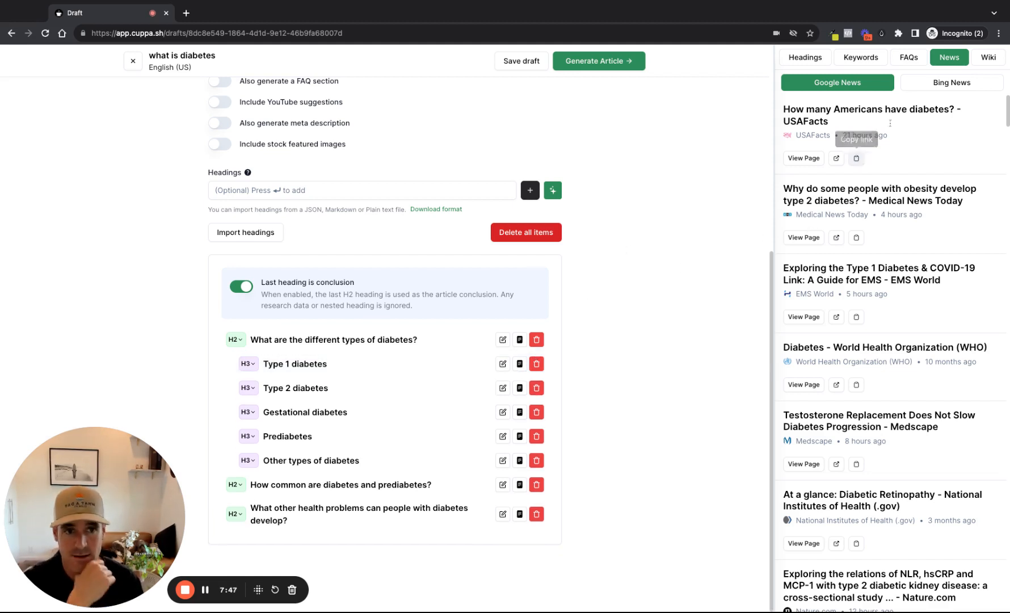
View the shortcode editor for a slot under the "What are the different types of diabetes?" heading and cancel without adding a shortcode
mouse_move(534, 359)
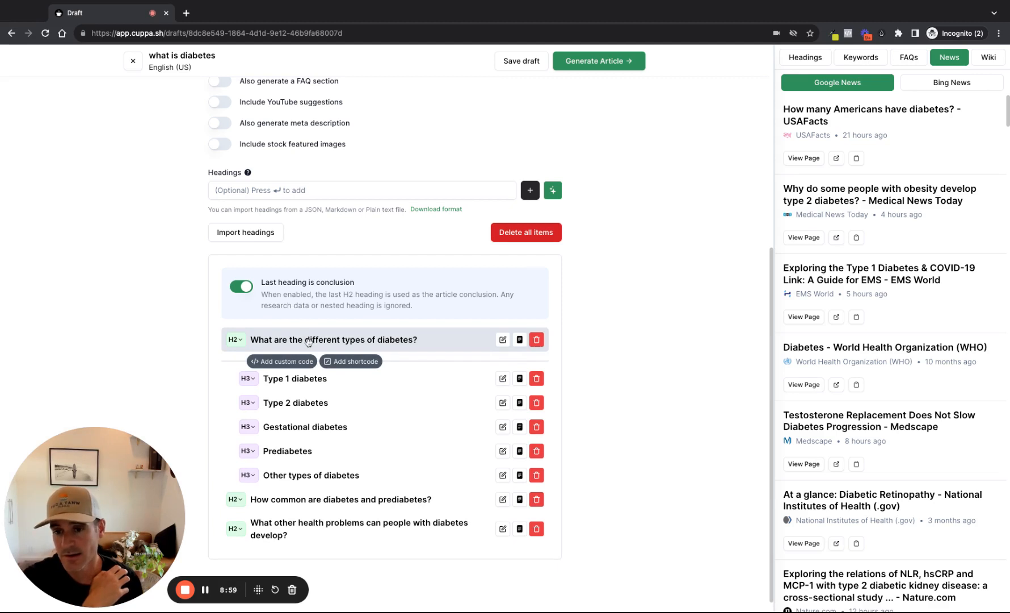
mouse_move(334, 488)
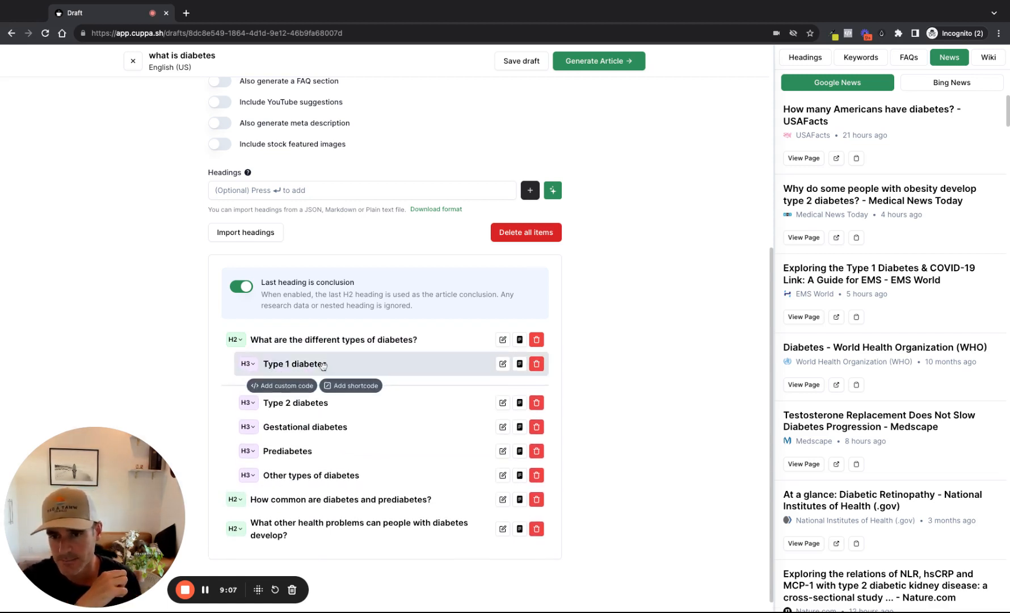
click(254, 368)
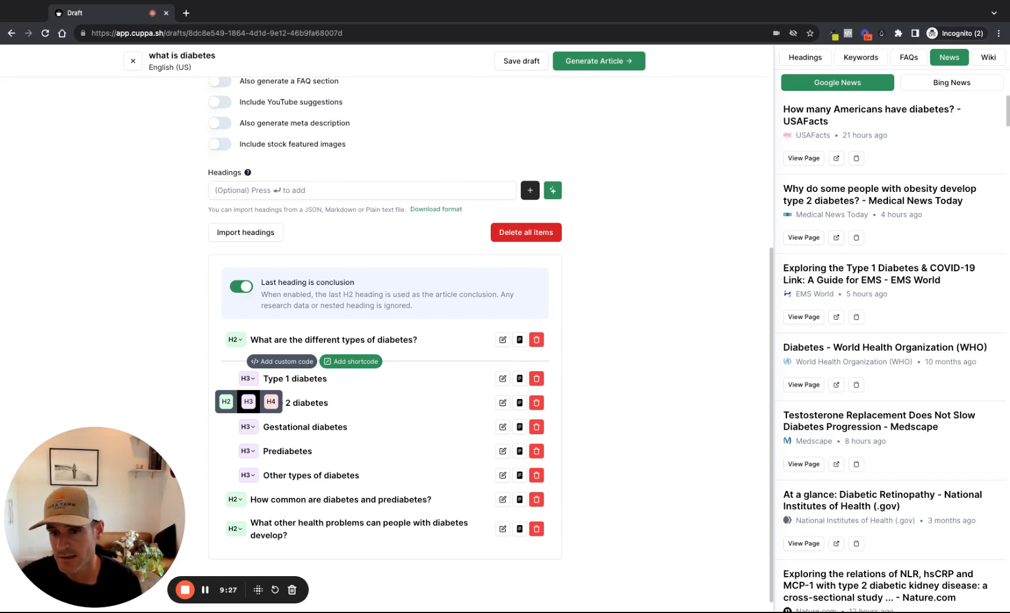
click(351, 361)
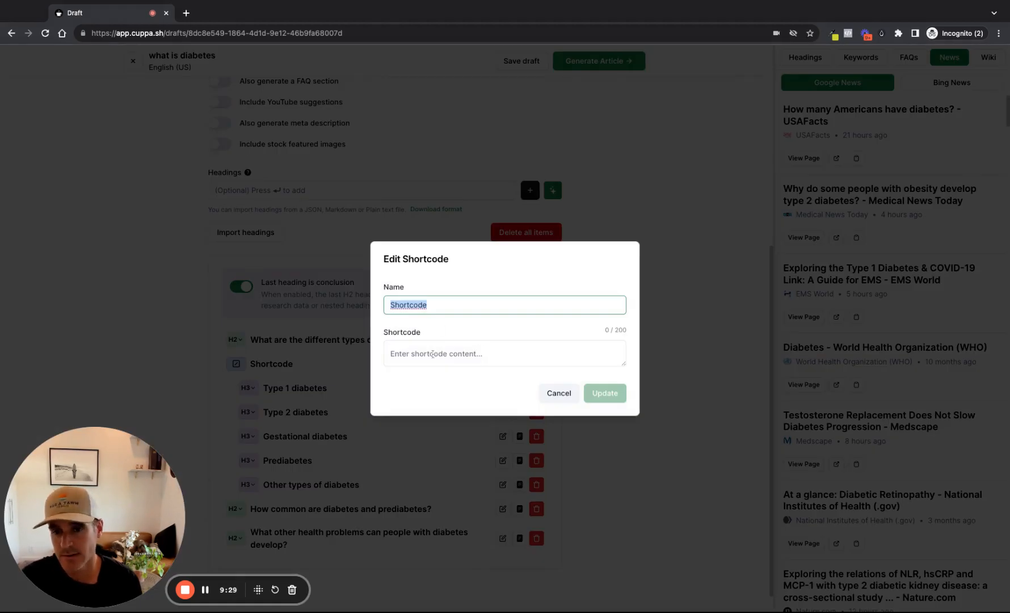
click(434, 353)
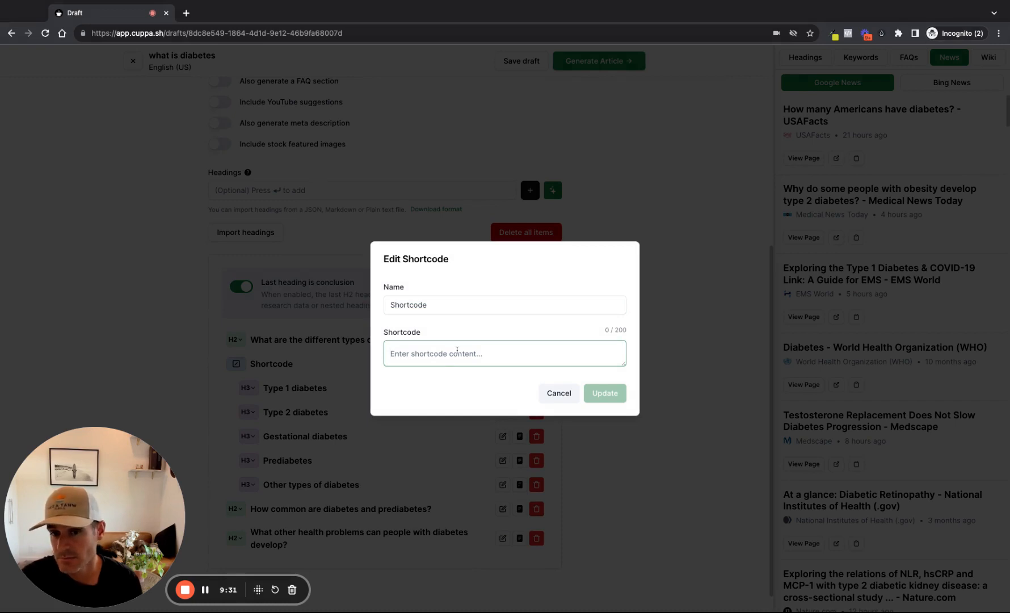
click(557, 393)
mouse_move(343, 356)
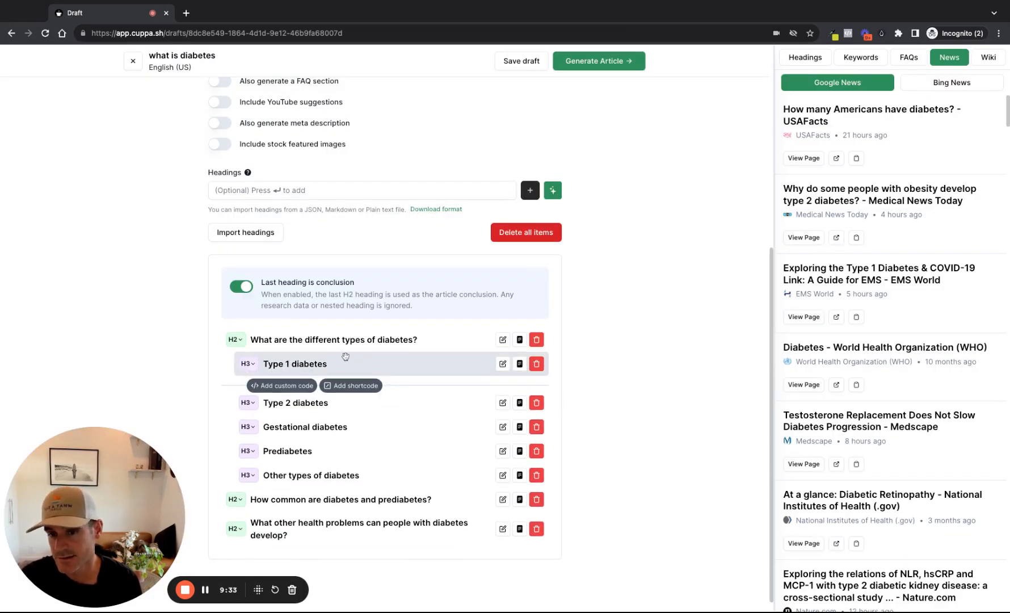
View the custom HTML section editor for a slot under the "Other types of diabetes" heading and cancel without adding code
mouse_move(305, 469)
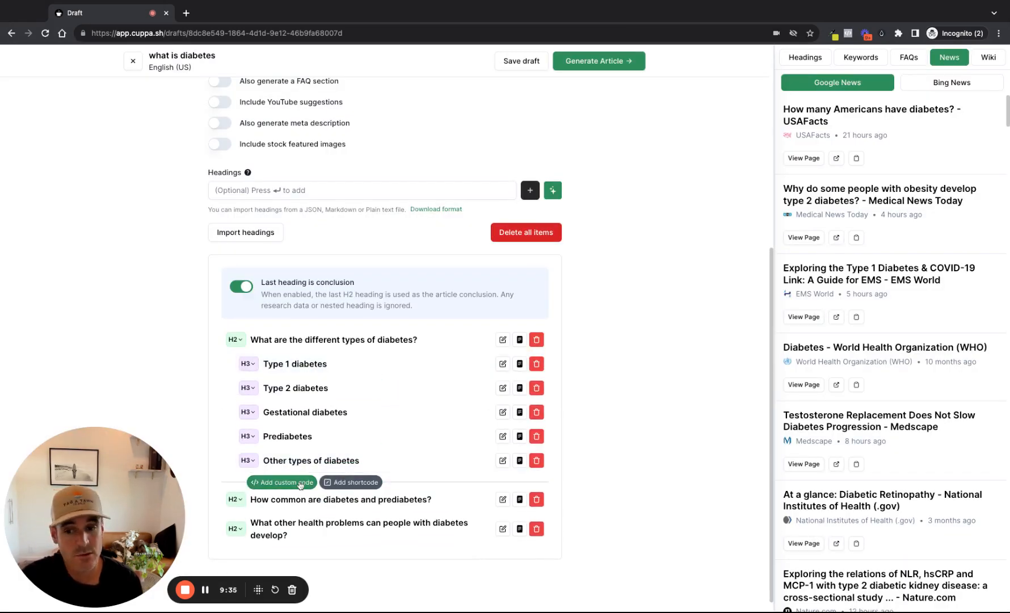
click(301, 483)
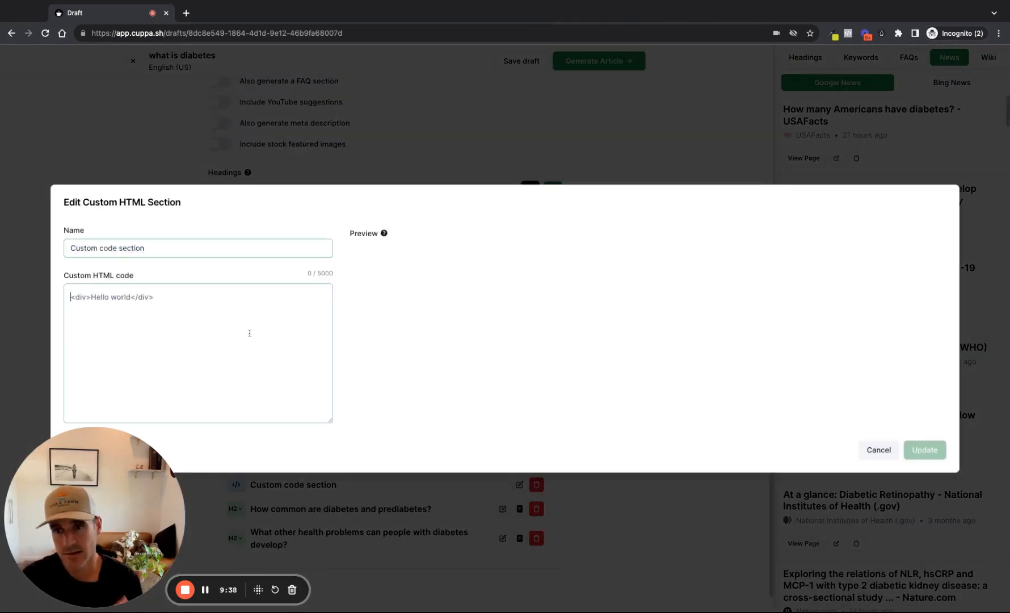
click(249, 333)
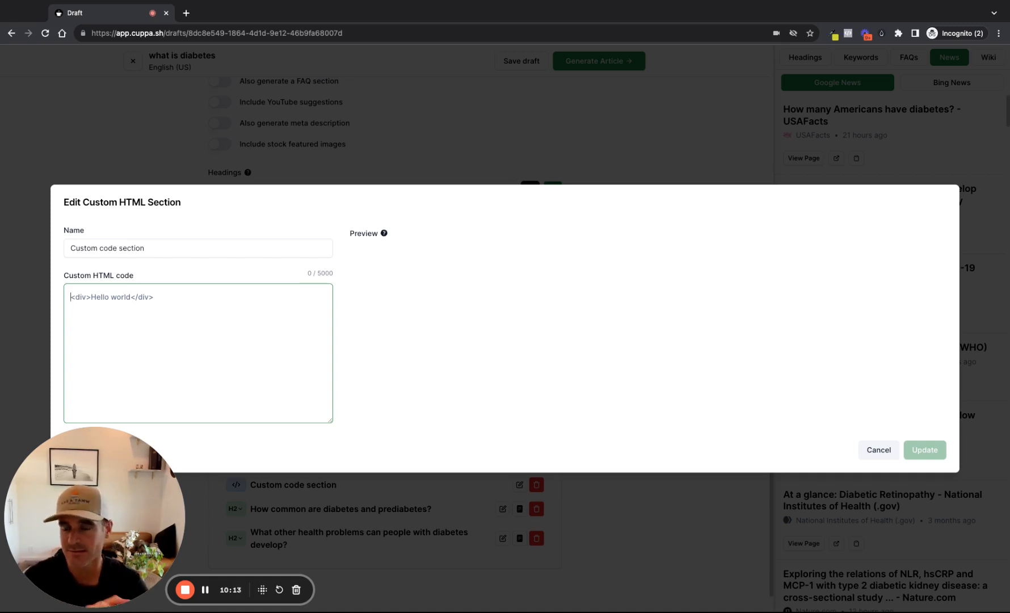
click(879, 452)
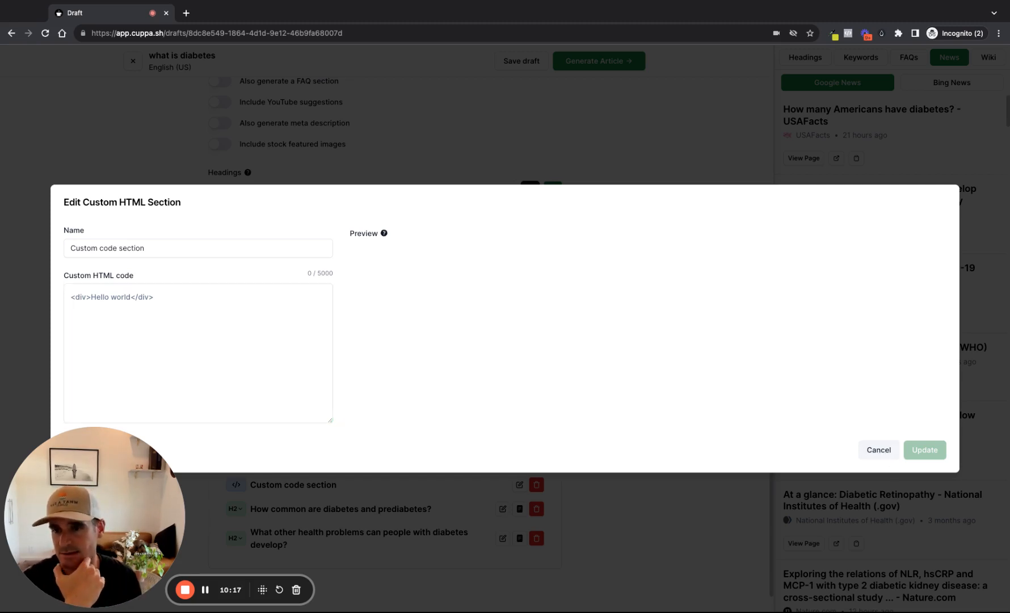
click(878, 449)
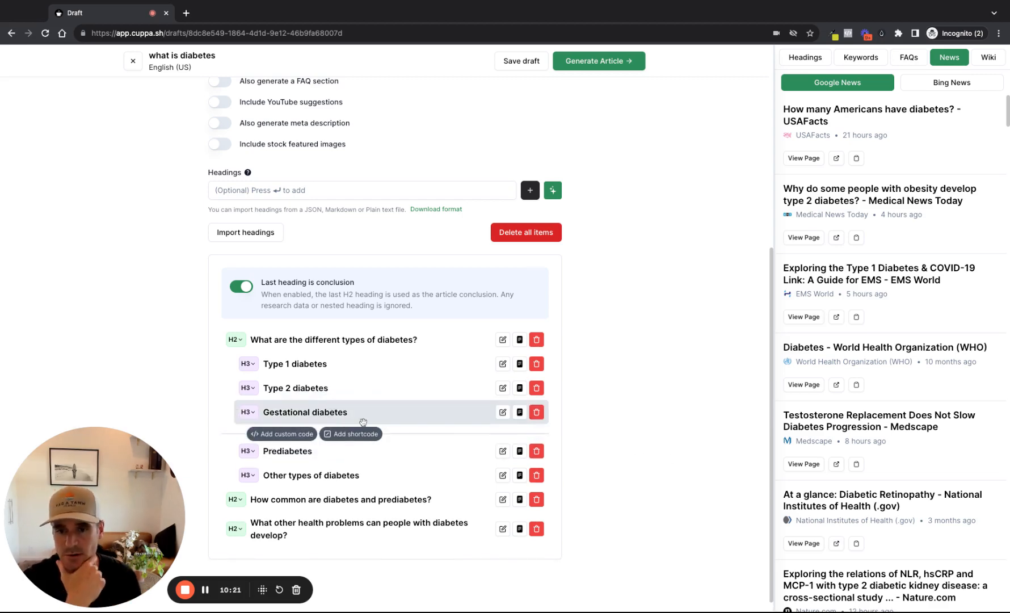
Apply the "Sleepy Dust (Test Site)" preset to the article draft
scroll(397, 397, down, 1)
scroll(437, 364, up, 6)
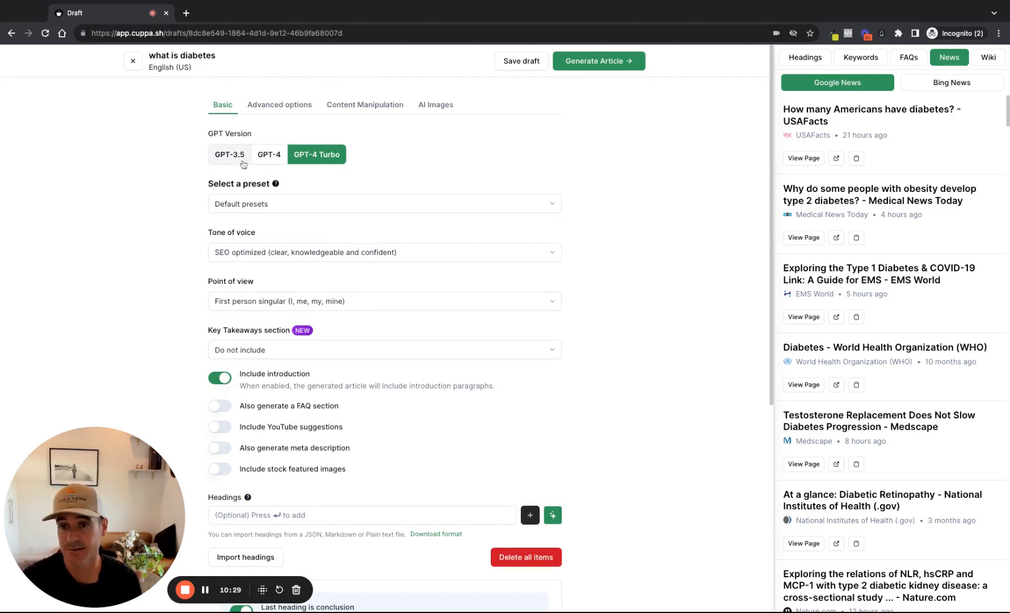
click(322, 206)
click(407, 165)
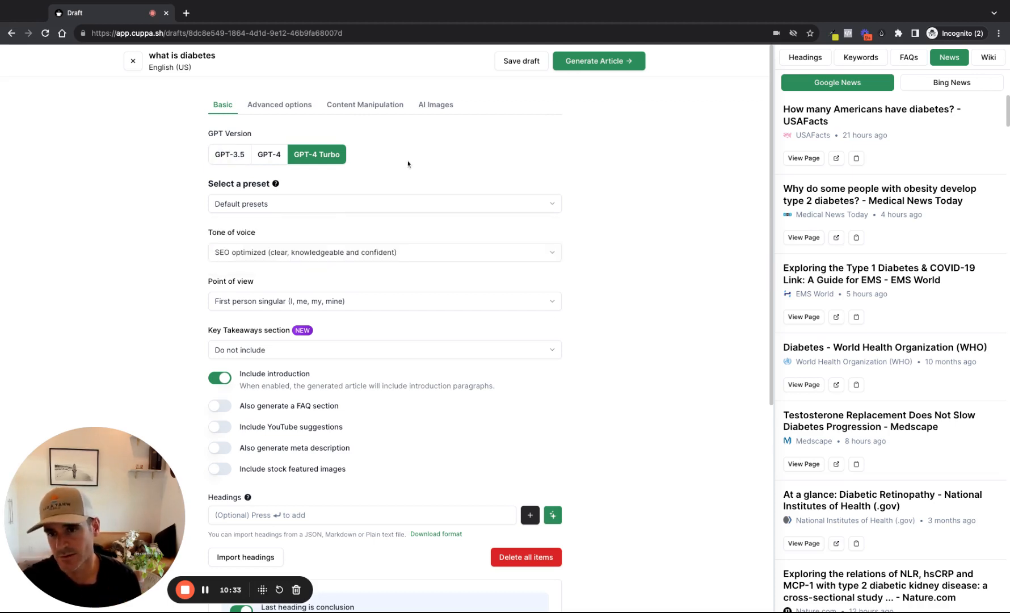
click(388, 206)
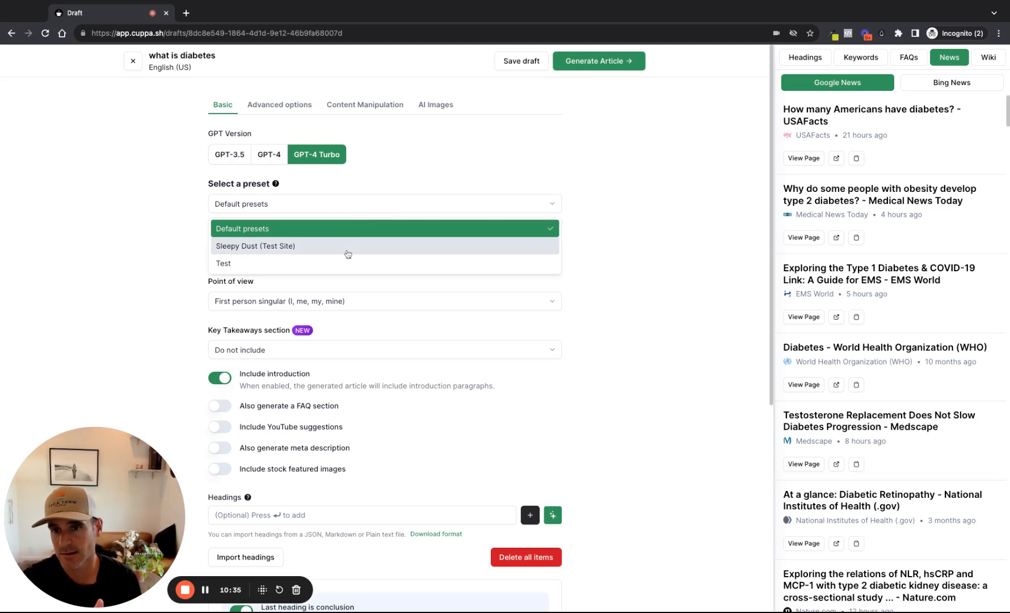
click(346, 249)
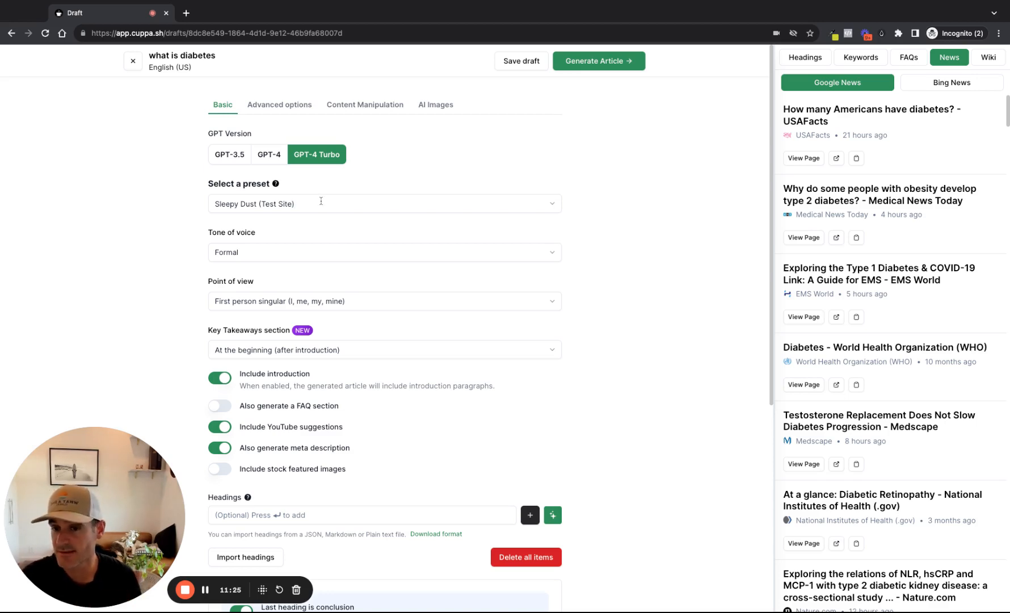
Check the draft's basic settings filled in by the preset and save the draft
scroll(288, 412, down, 4)
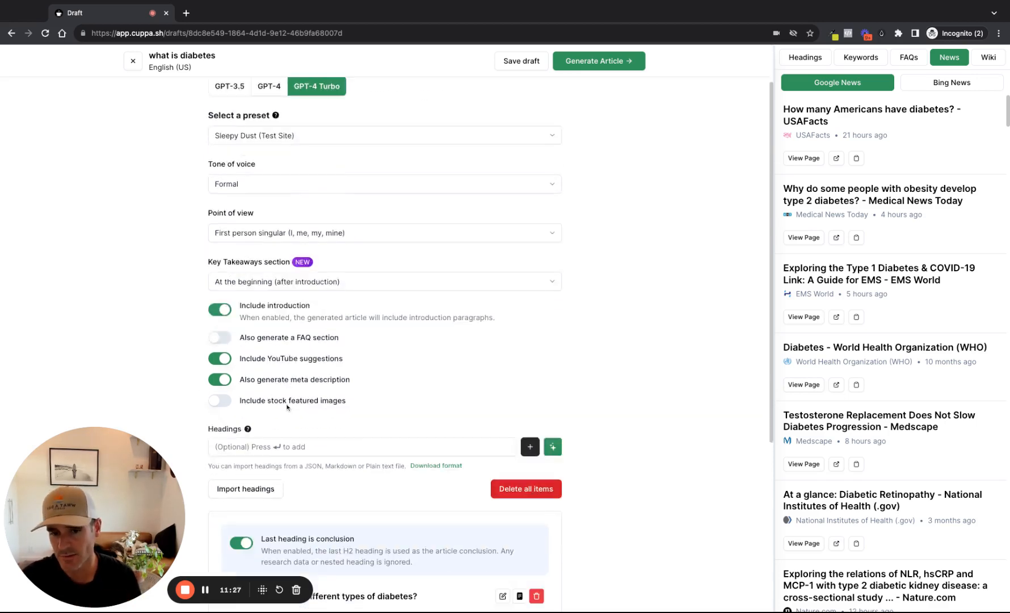
scroll(289, 409, up, 4)
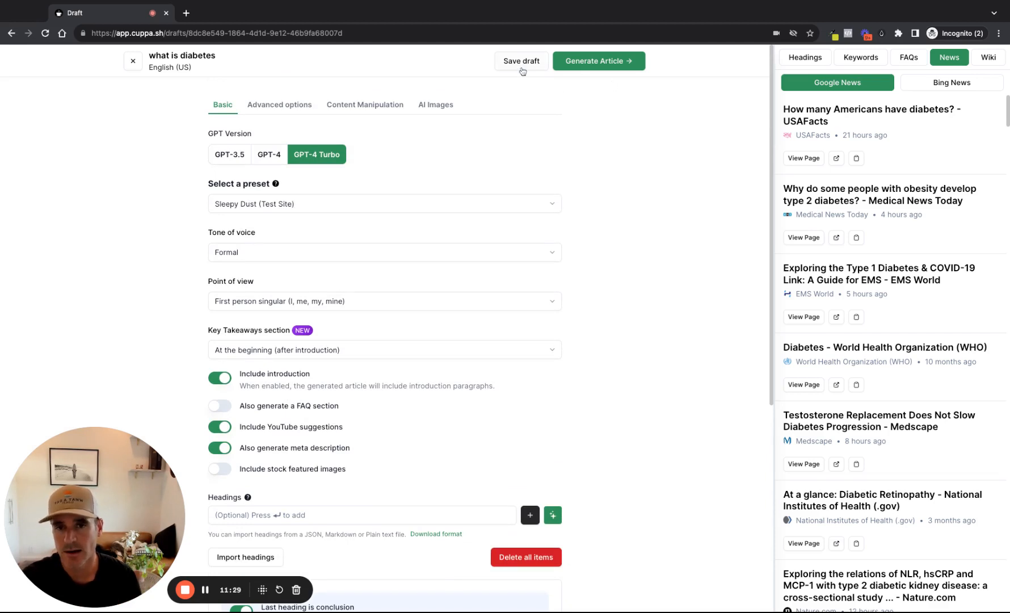
click(521, 62)
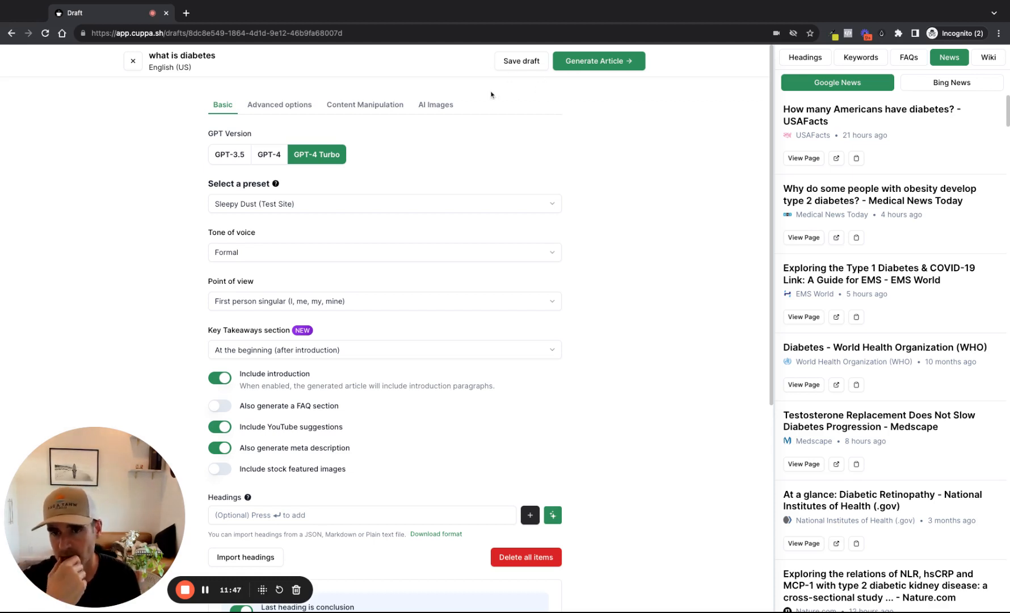
Review the draft's extra prompts, keywords and target word counts, and compare them with the article's heading outline
click(297, 111)
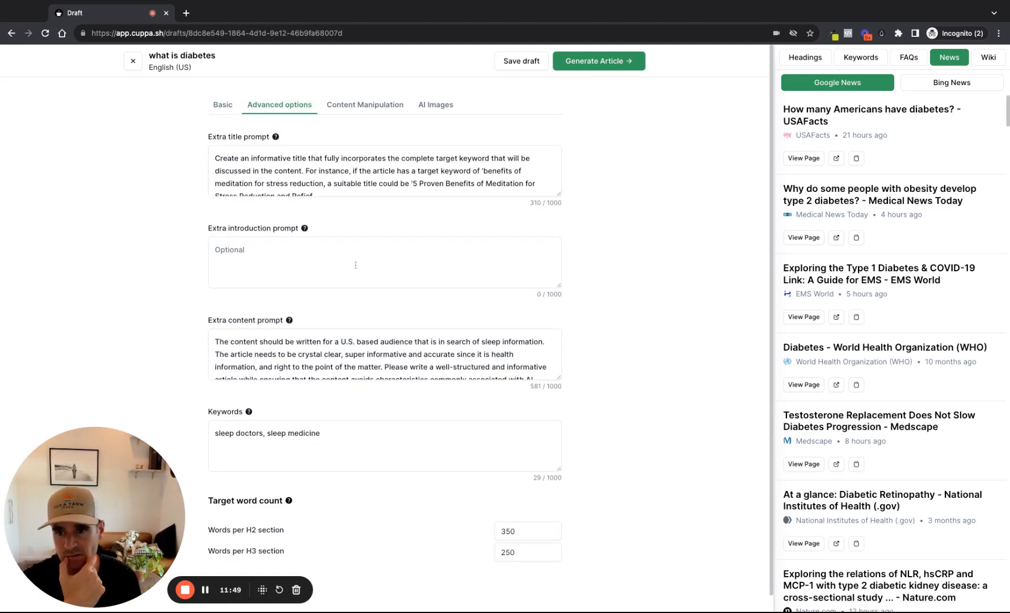
double_click(504, 531)
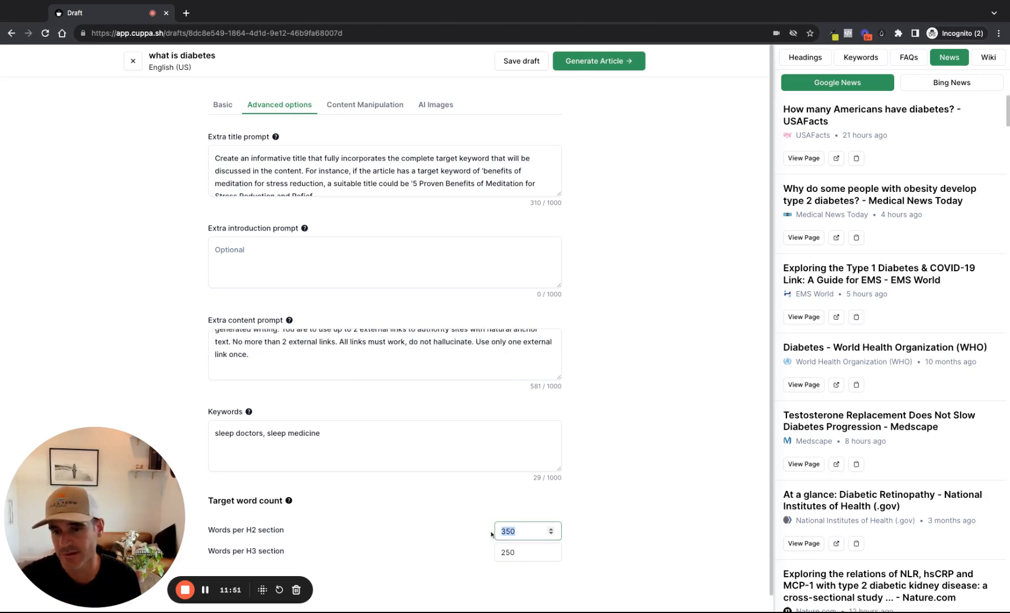
click(223, 105)
scroll(340, 453, down, 5)
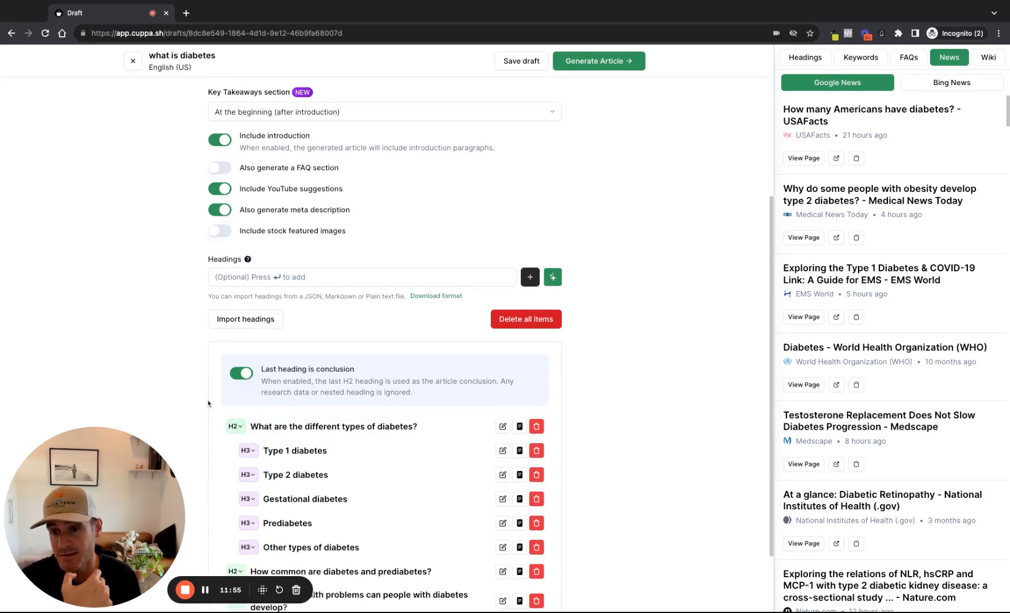
scroll(240, 378, down, 1)
scroll(238, 380, up, 2)
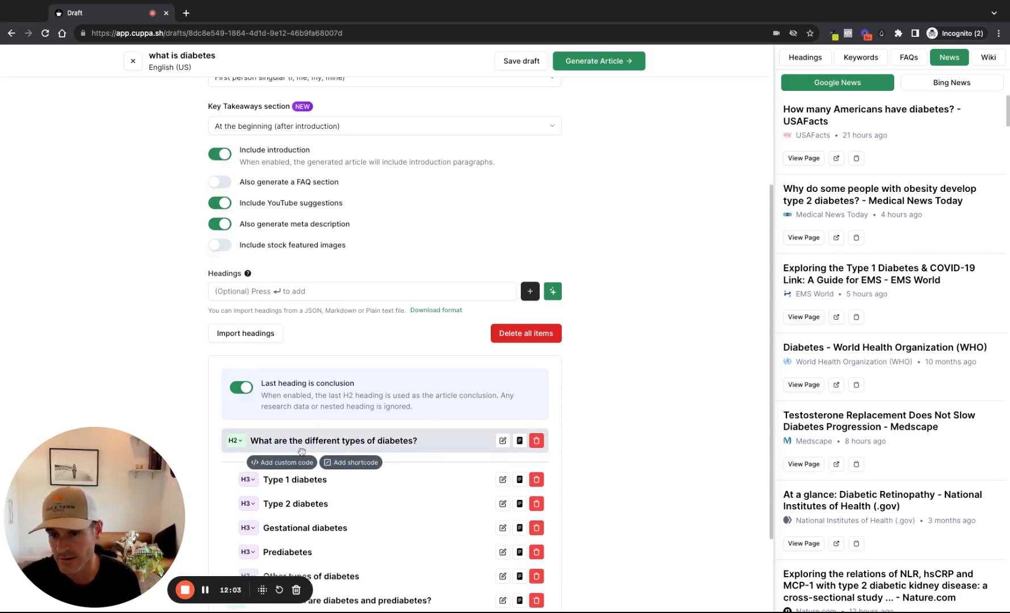
scroll(304, 446, up, 1)
scroll(304, 446, up, 2)
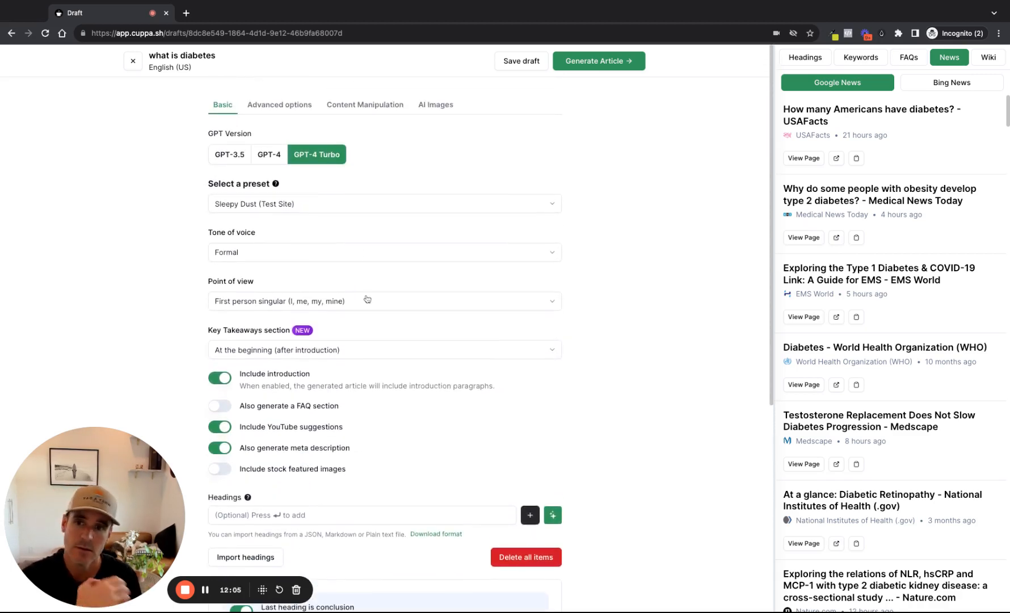
Review the draft's AI image settings and its list of phrase replacements
click(283, 106)
click(420, 106)
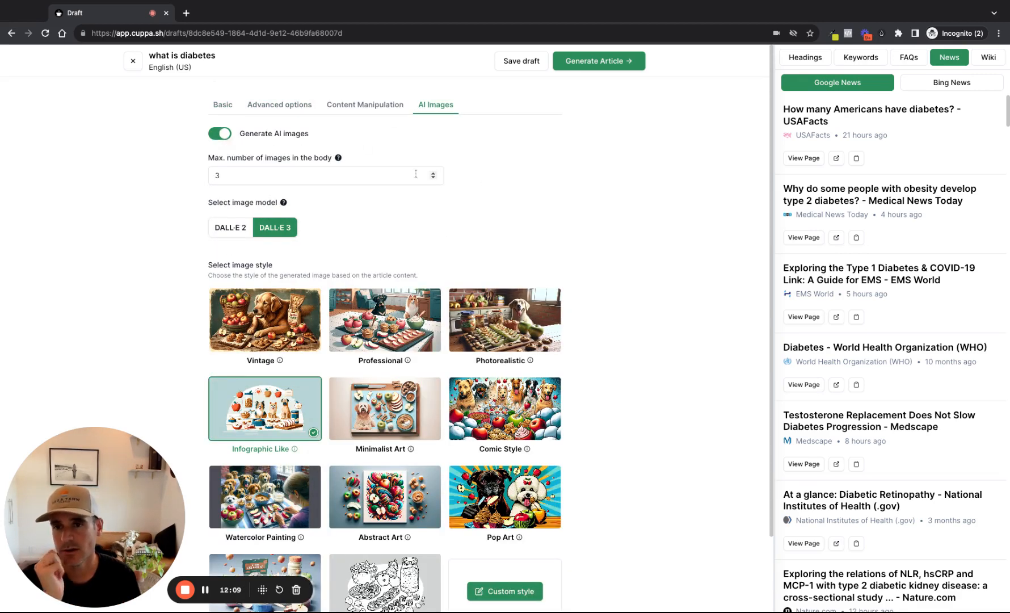
mouse_move(338, 159)
click(245, 171)
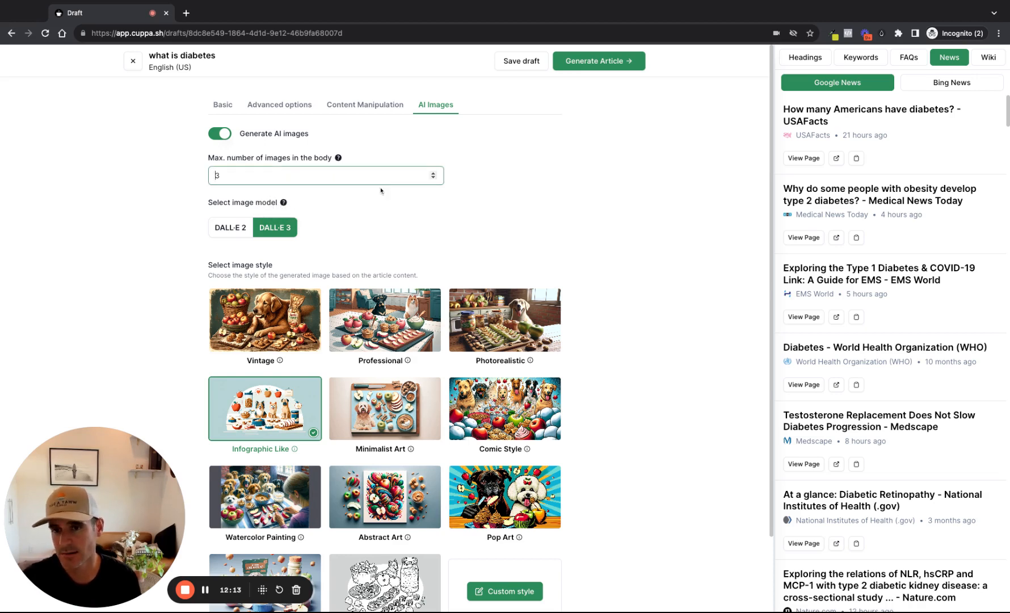
click(380, 102)
scroll(491, 392, down, 5)
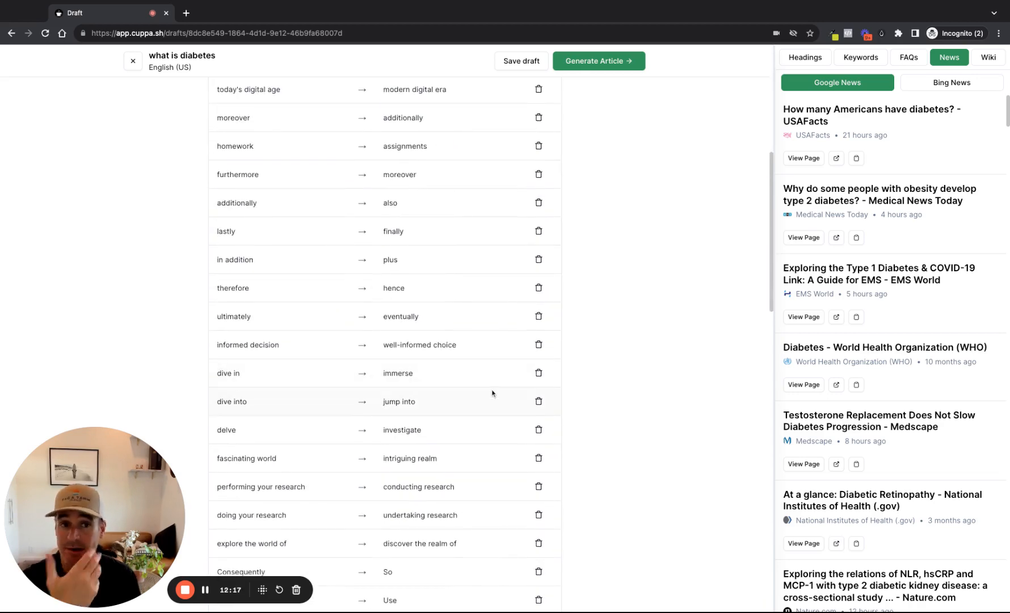
scroll(522, 313, up, 5)
Show the competitor keyword suggestions and clear the preset's keywords from the draft's advanced options
click(860, 64)
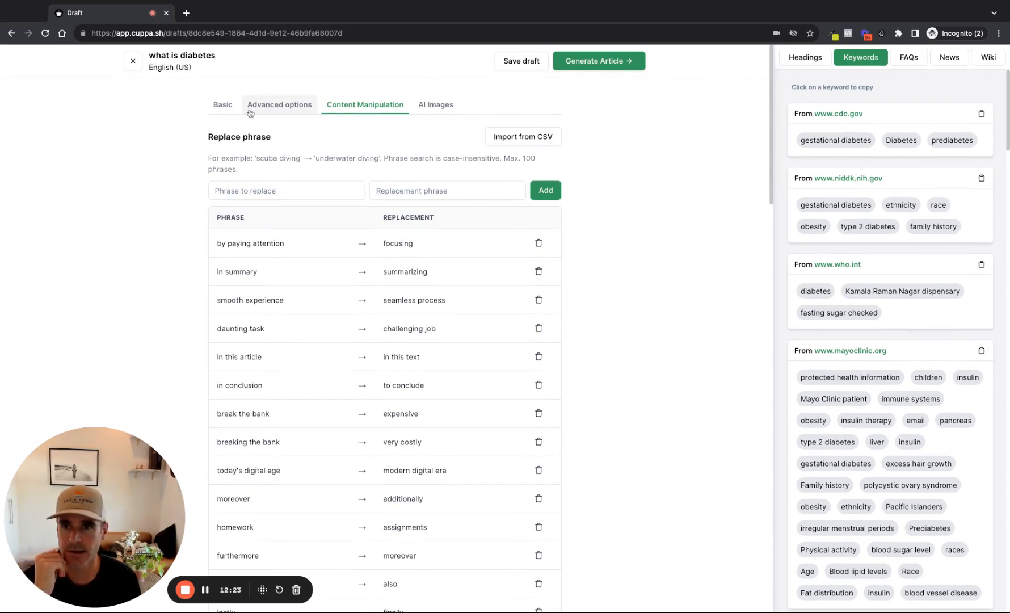
click(231, 108)
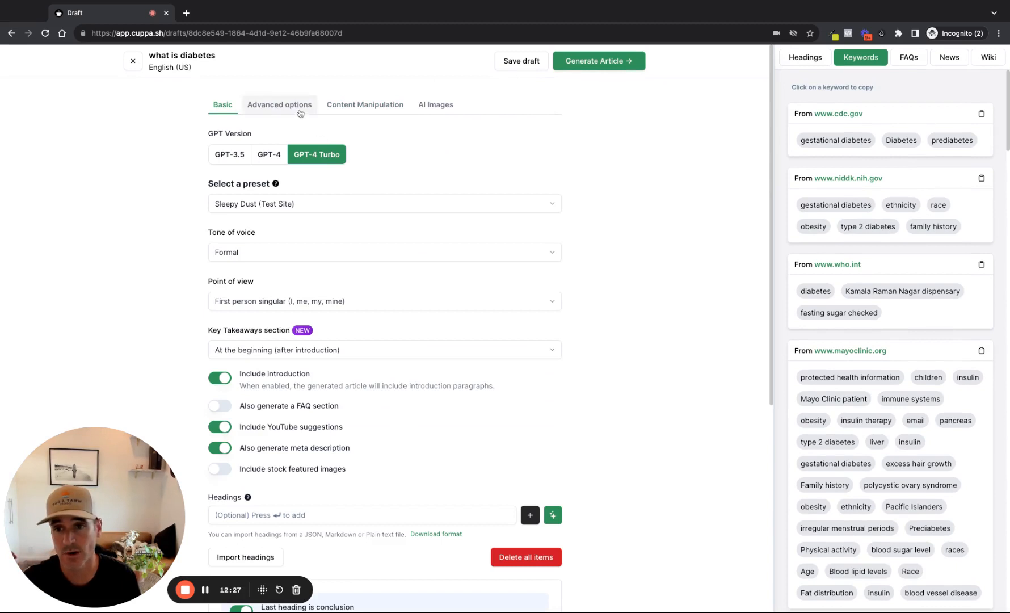
click(269, 105)
drag(369, 437, 215, 434)
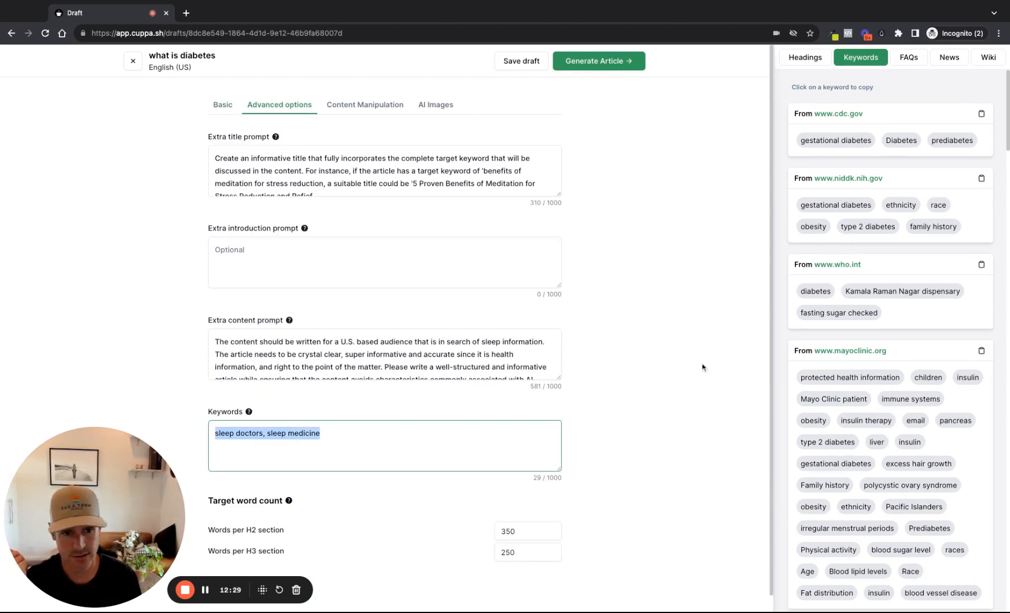
click(365, 454)
key(super+a)
key(BackSpace)
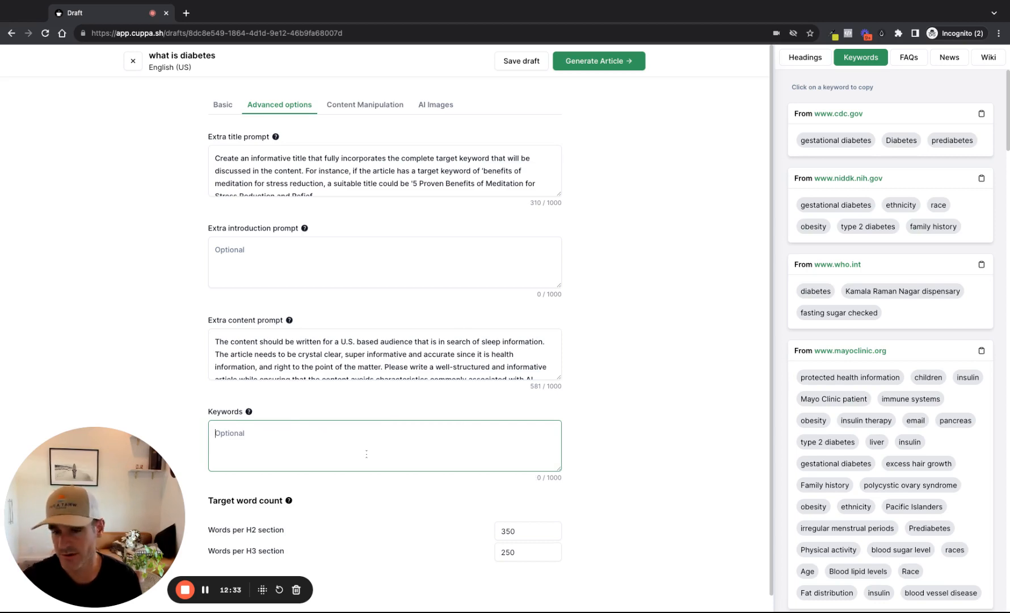
Look through the competitor keyword suggestions down to those from my.clevelandclinic.org and revisit the phrase replacement list
scroll(781, 409, down, 3)
scroll(781, 409, down, 5)
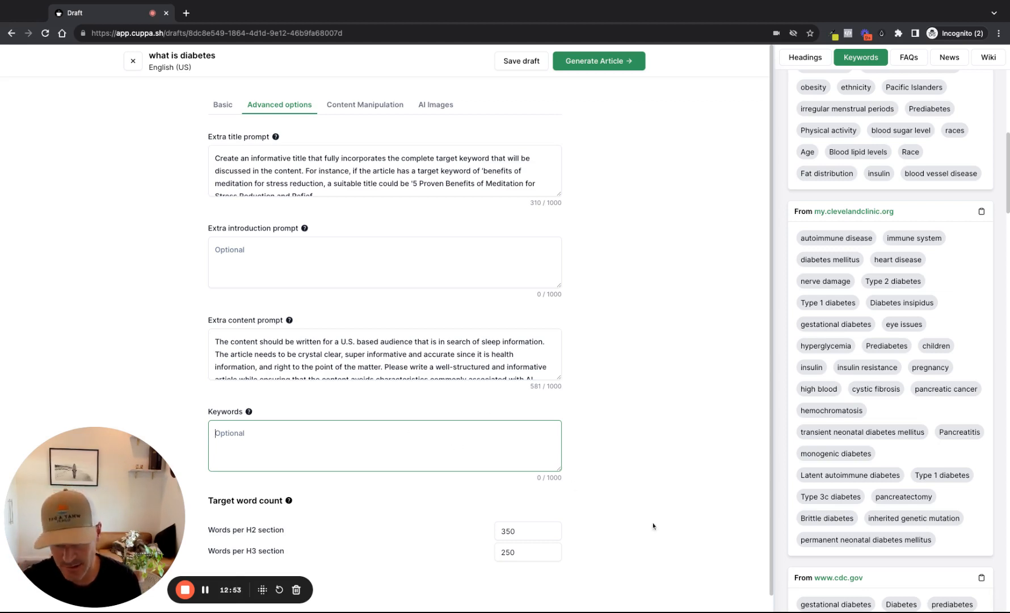
triple_click(565, 481)
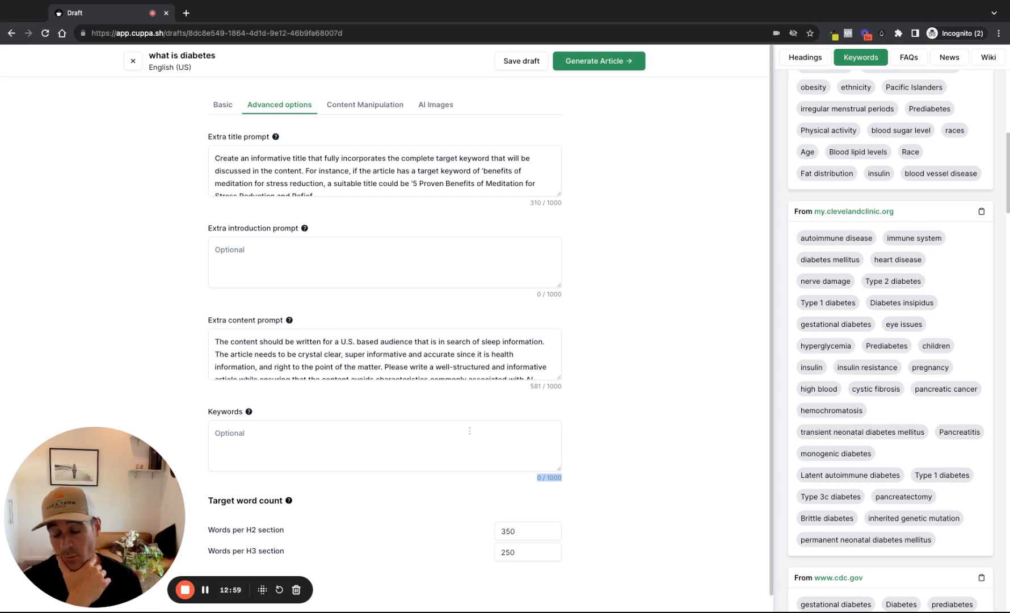
click(469, 430)
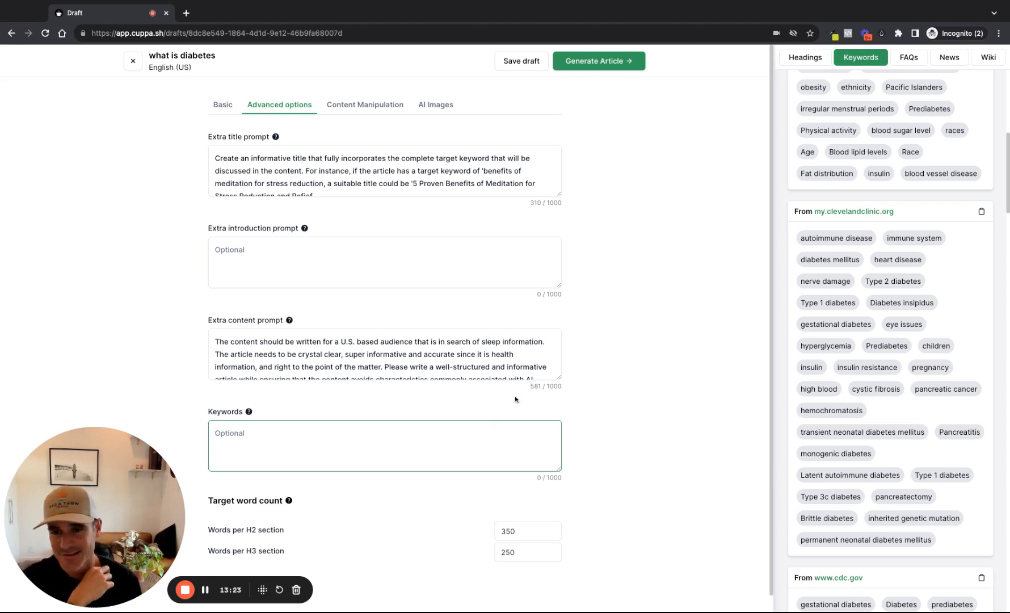
scroll(454, 425, down, 1)
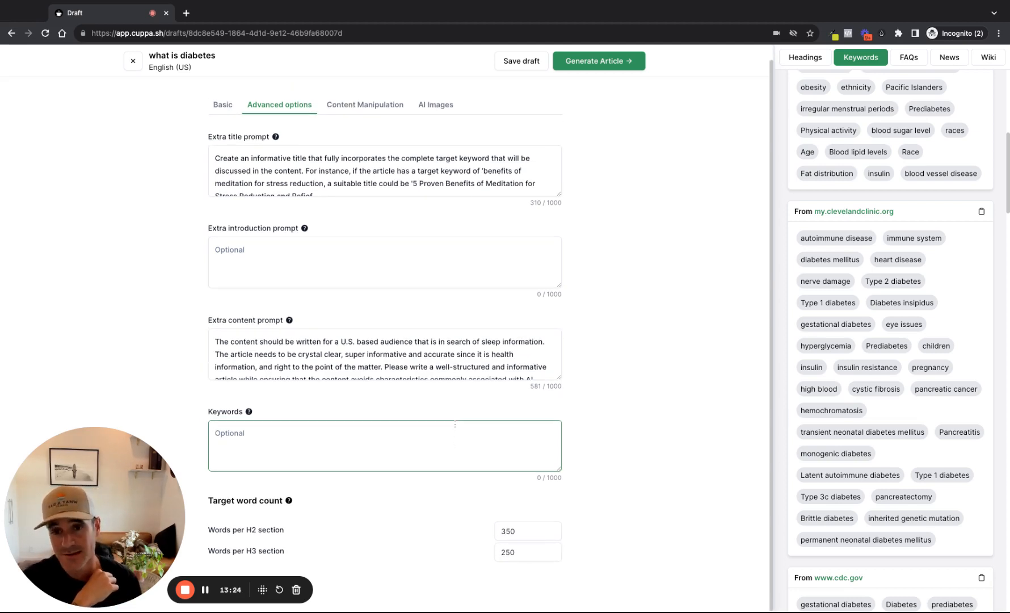
scroll(377, 91, up, 1)
click(371, 105)
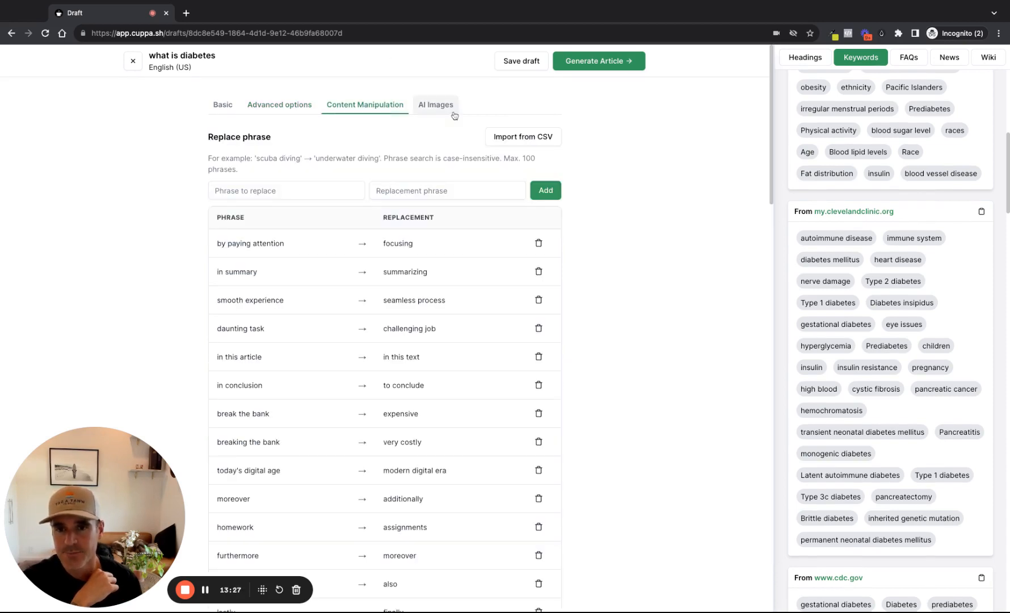
Review the draft's phrase replacement list and AI image settings, then close the draft
scroll(427, 522, down, 10)
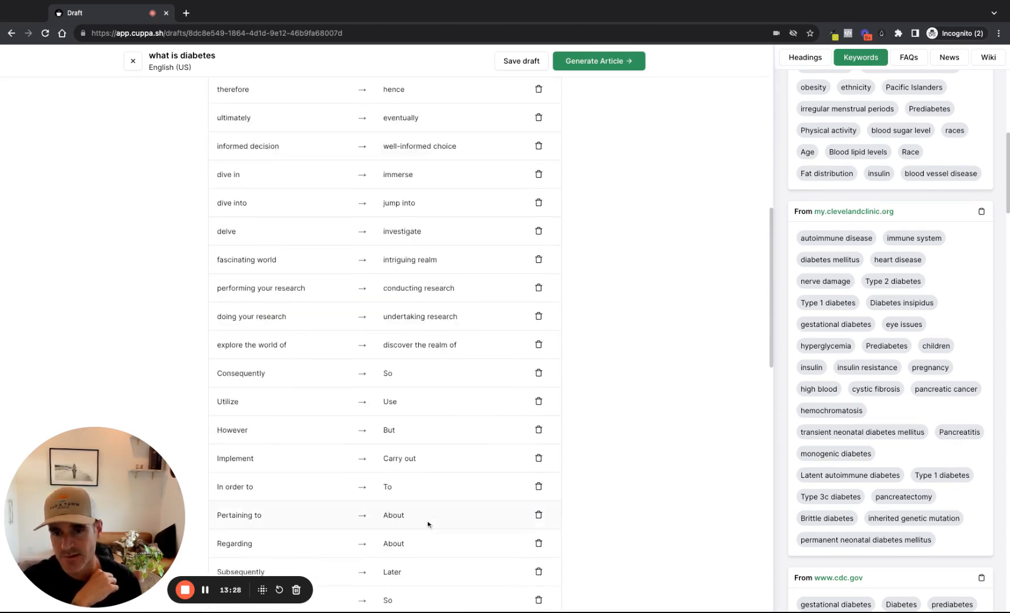
scroll(414, 454, up, 9)
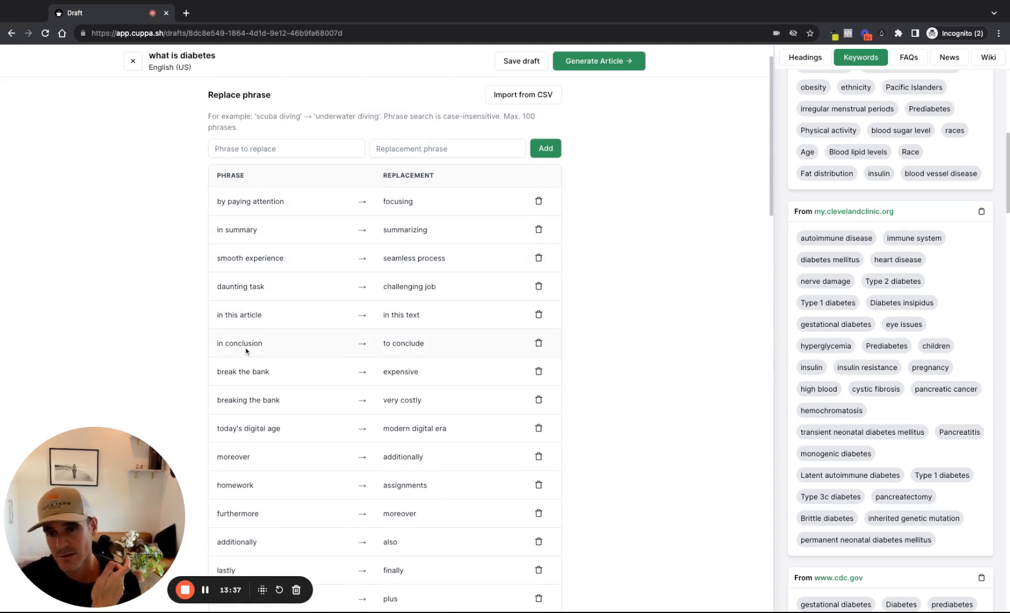
scroll(393, 163, up, 1)
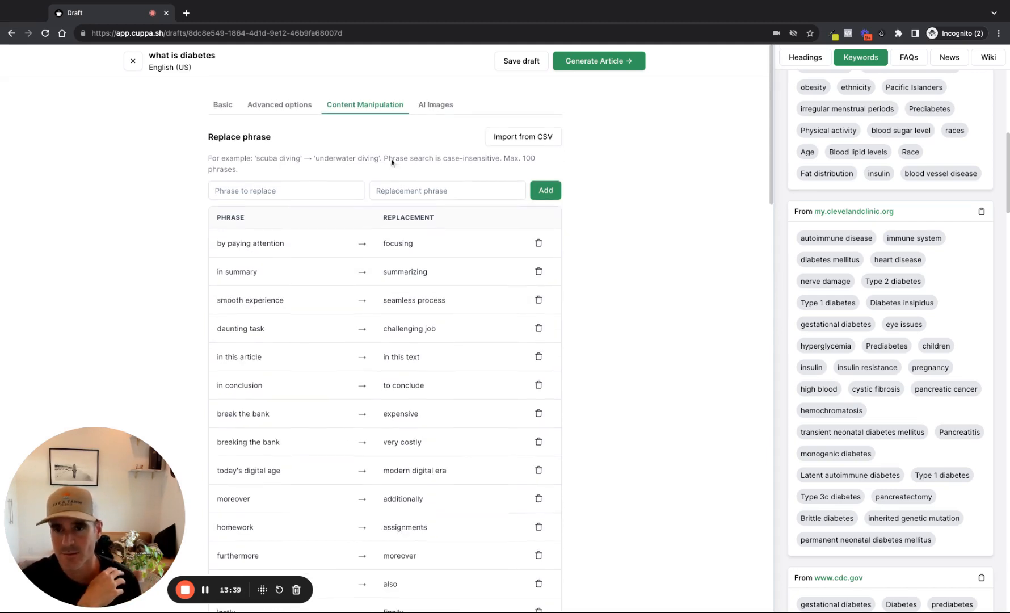
click(443, 106)
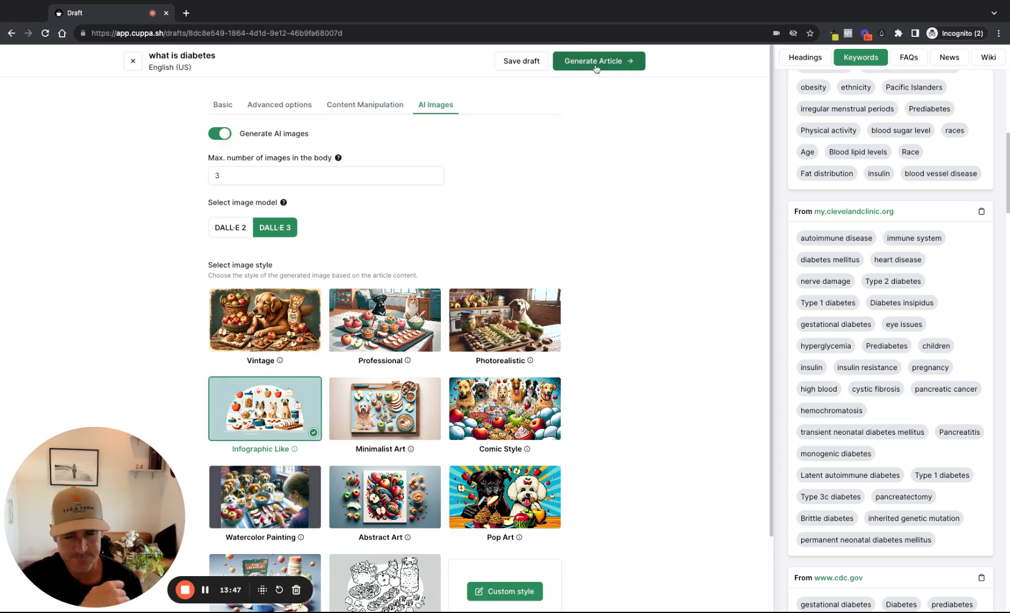
click(133, 61)
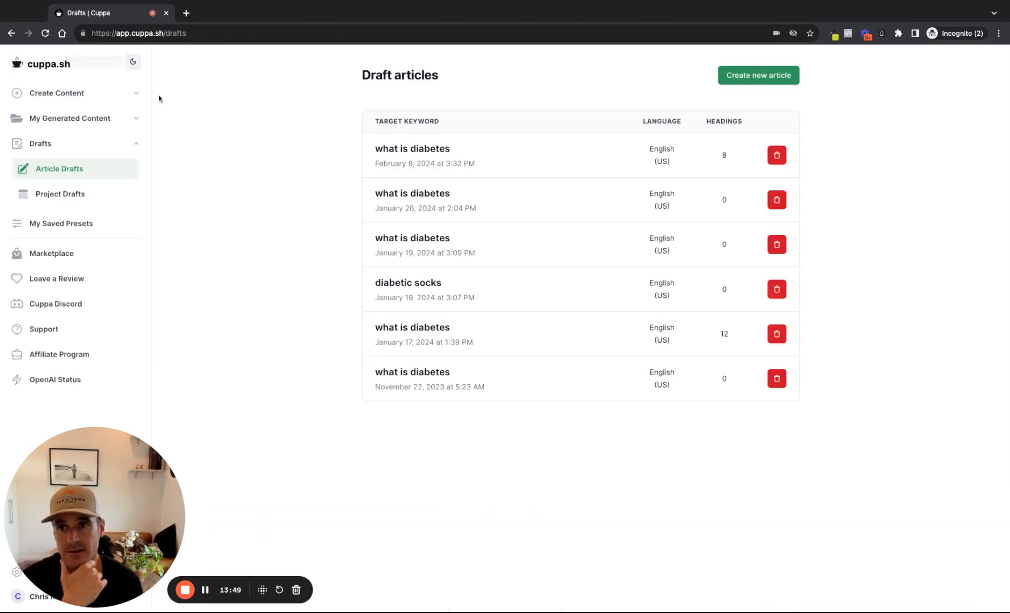
Open the generated single article "Understanding Tadalafil: Uses, Side Effects, and Precautions" for editing
click(85, 120)
click(102, 149)
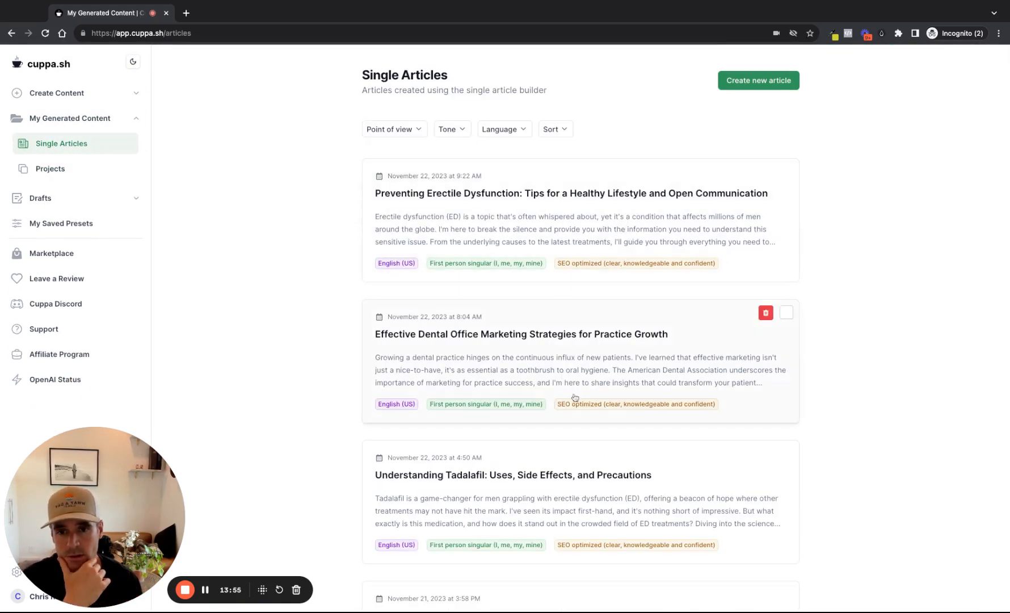
scroll(574, 397, down, 3)
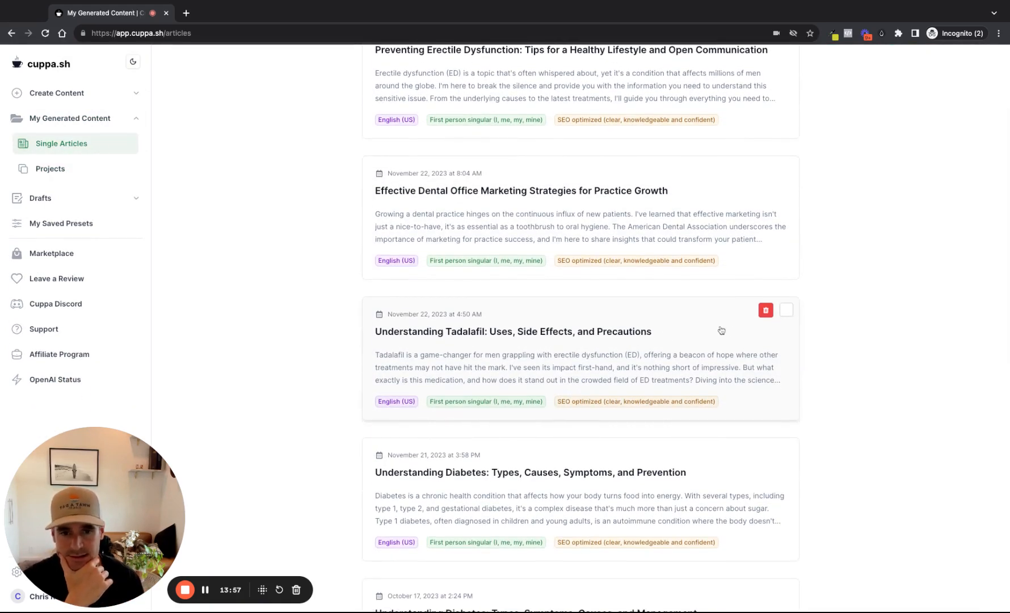
click(629, 336)
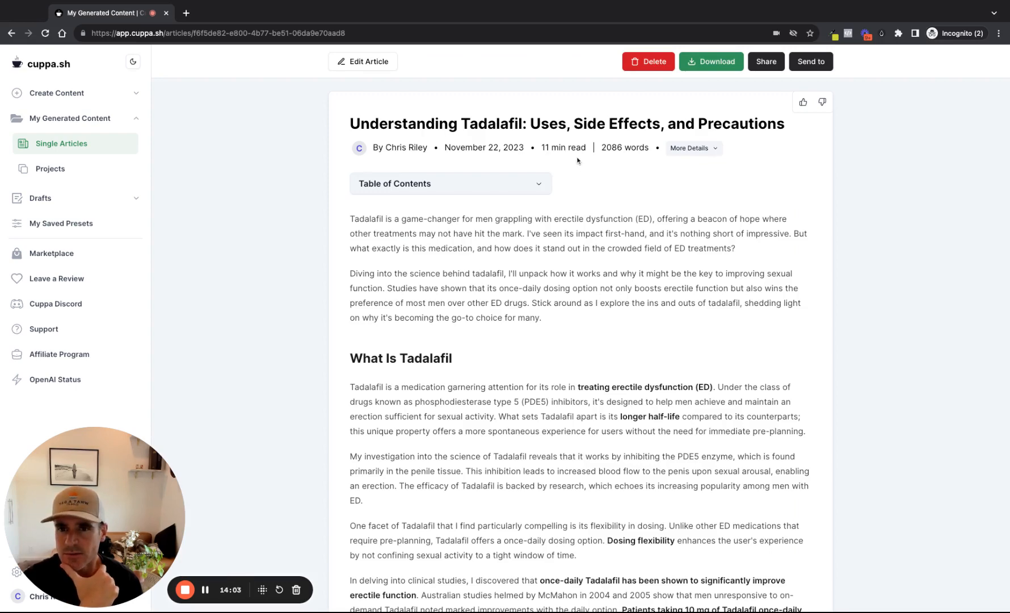
scroll(573, 153, down, 1)
scroll(510, 125, up, 1)
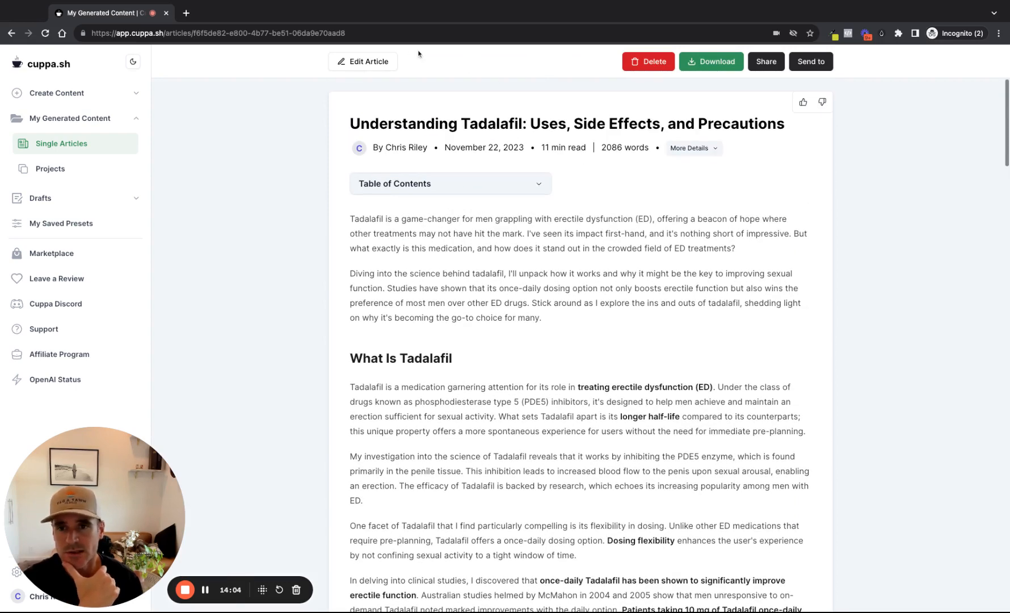
click(379, 68)
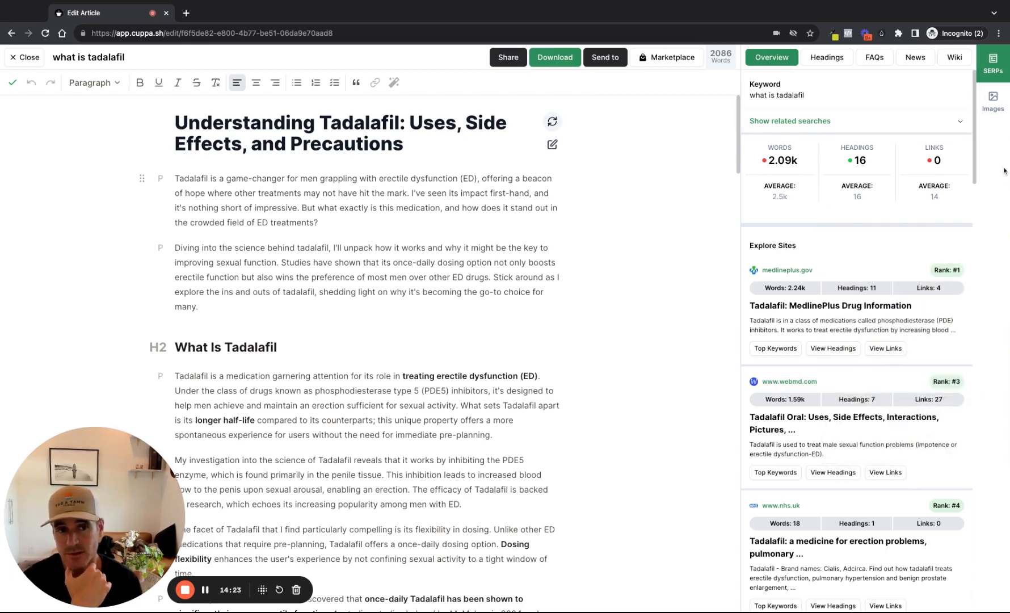
Show the article's AI image generation prompt and look through the article text down to its conclusion
click(998, 105)
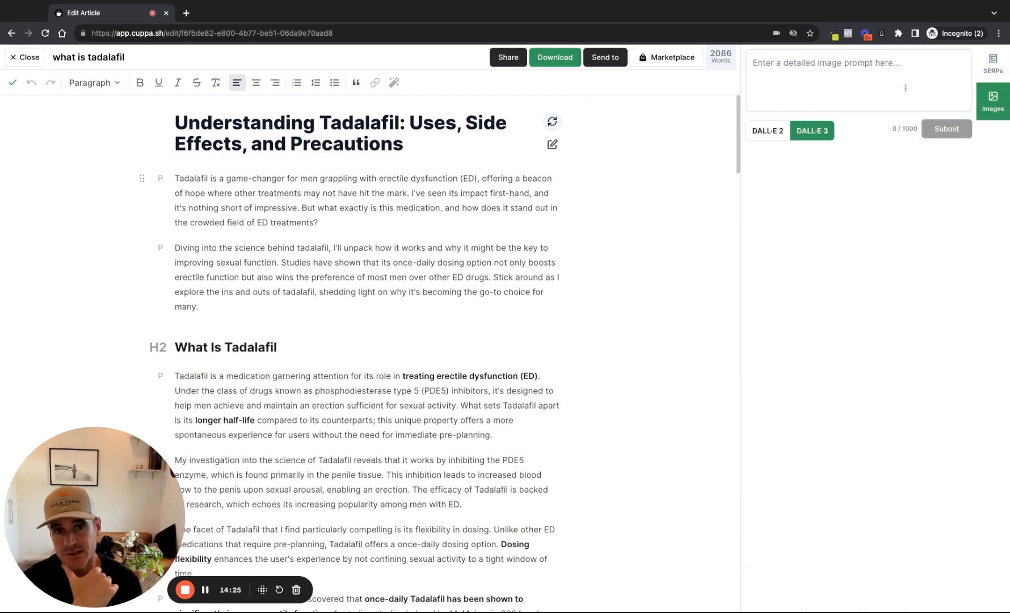
click(817, 74)
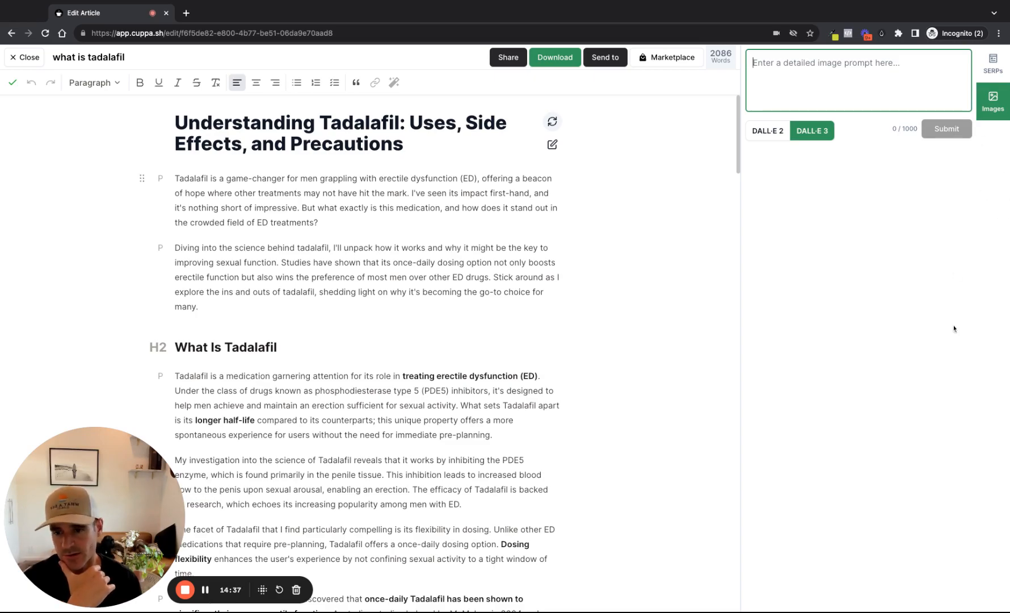
scroll(624, 417, down, 10)
scroll(598, 423, down, 15)
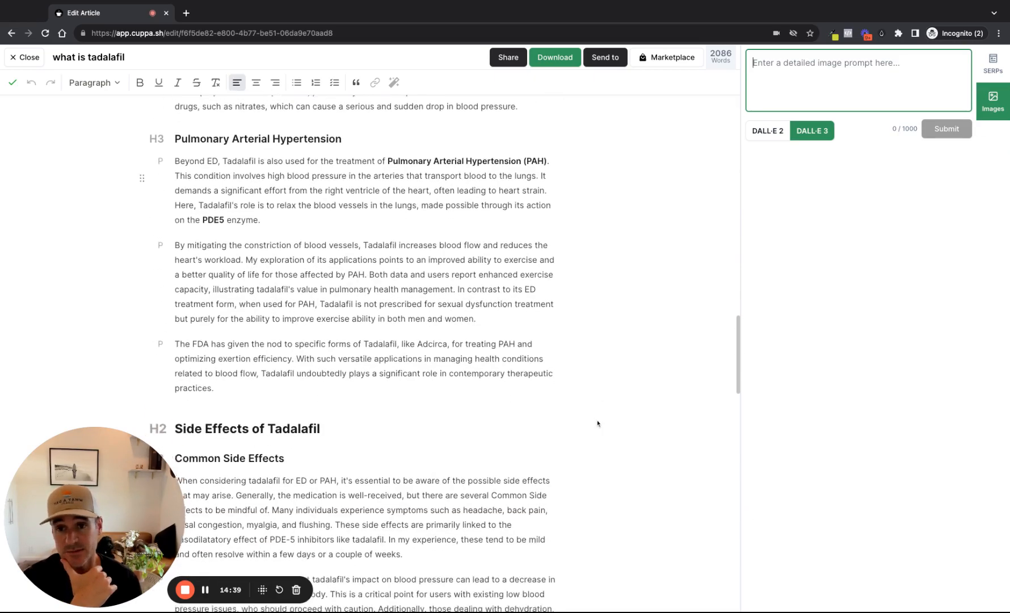
scroll(369, 351, down, 5)
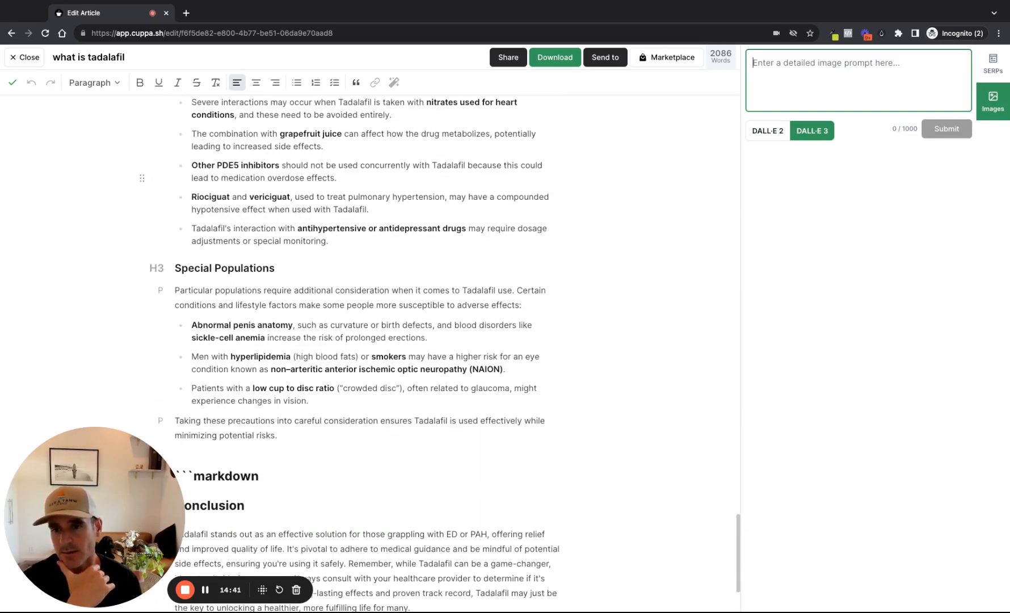
scroll(369, 351, up, 20)
scroll(368, 352, down, 12)
scroll(369, 352, down, 5)
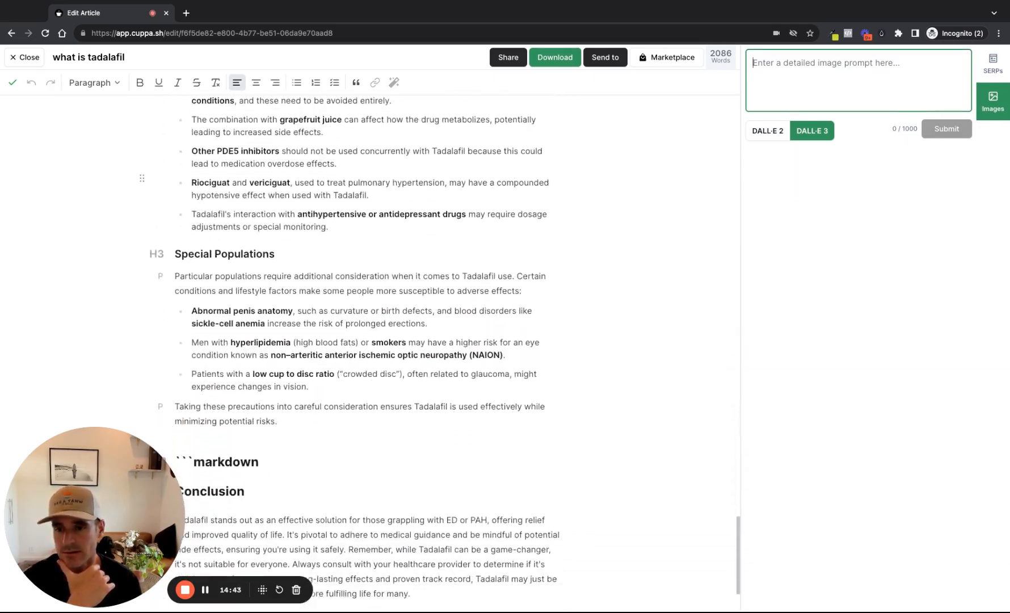
scroll(369, 351, up, 20)
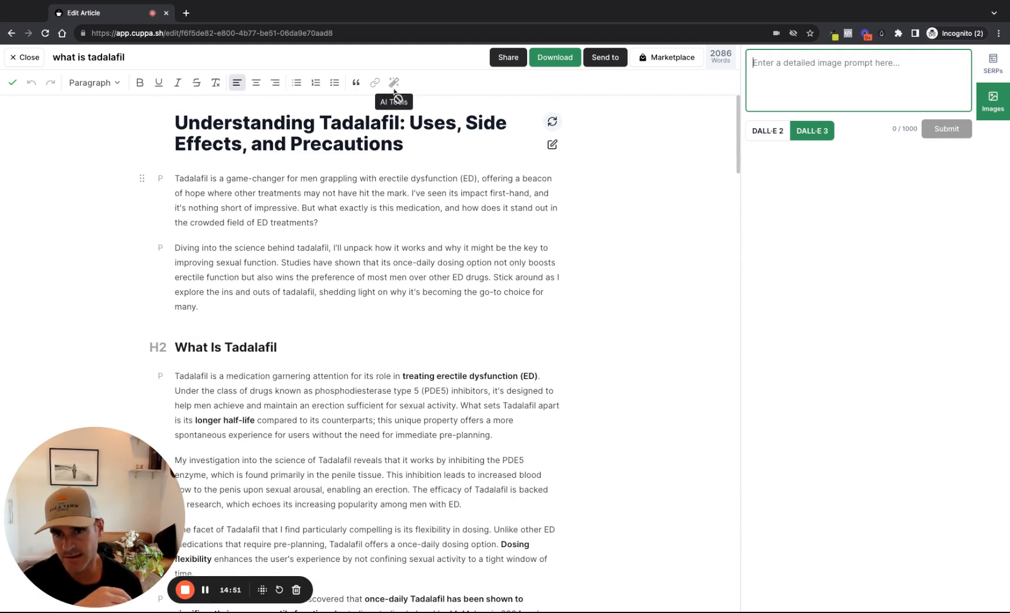
View the AI tools available for the article's second introductory paragraph, then close the article editor
triple_click(285, 264)
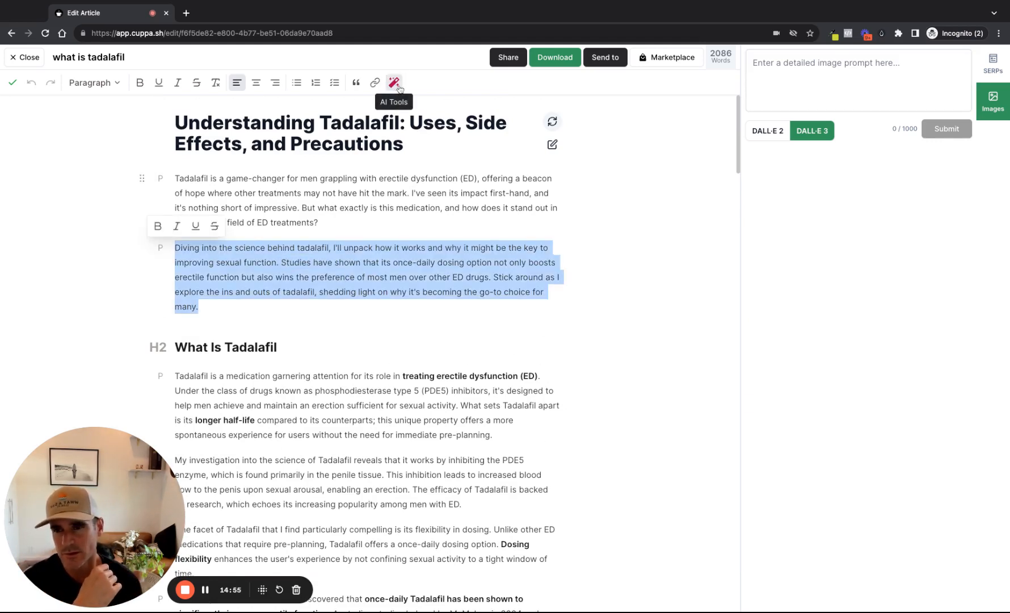
click(400, 86)
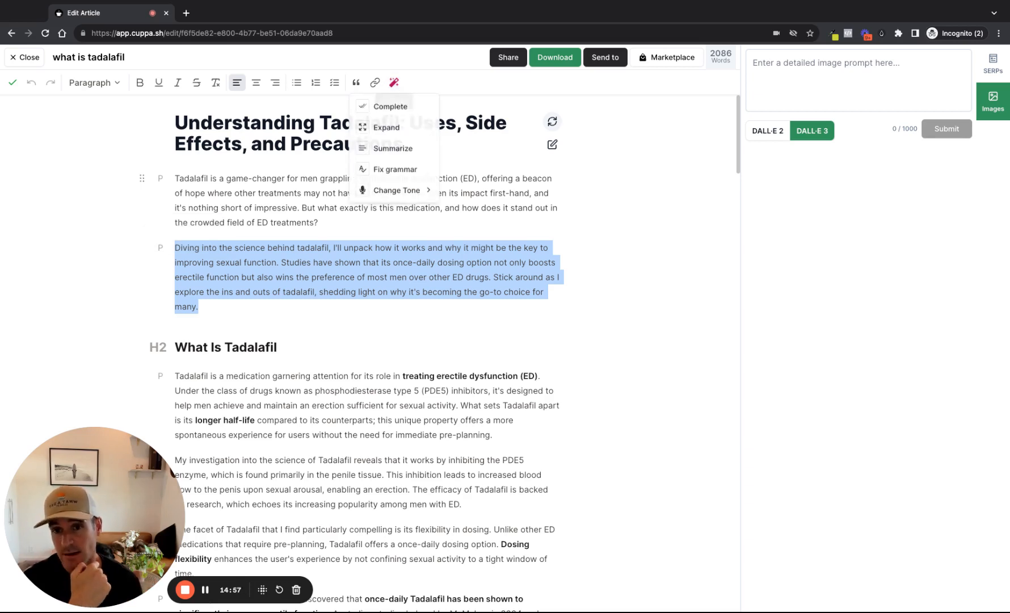
mouse_move(428, 192)
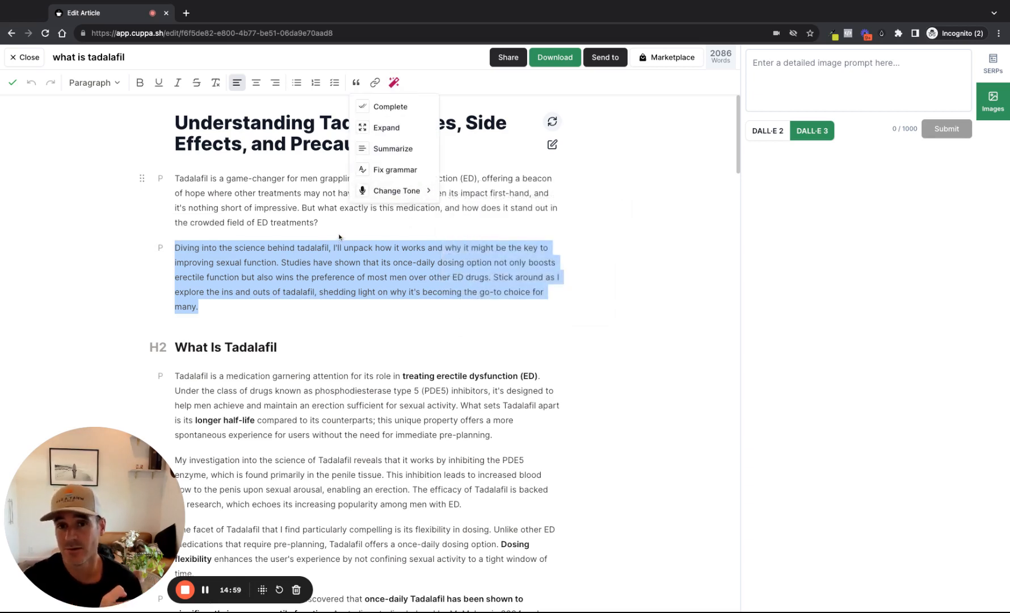
click(656, 219)
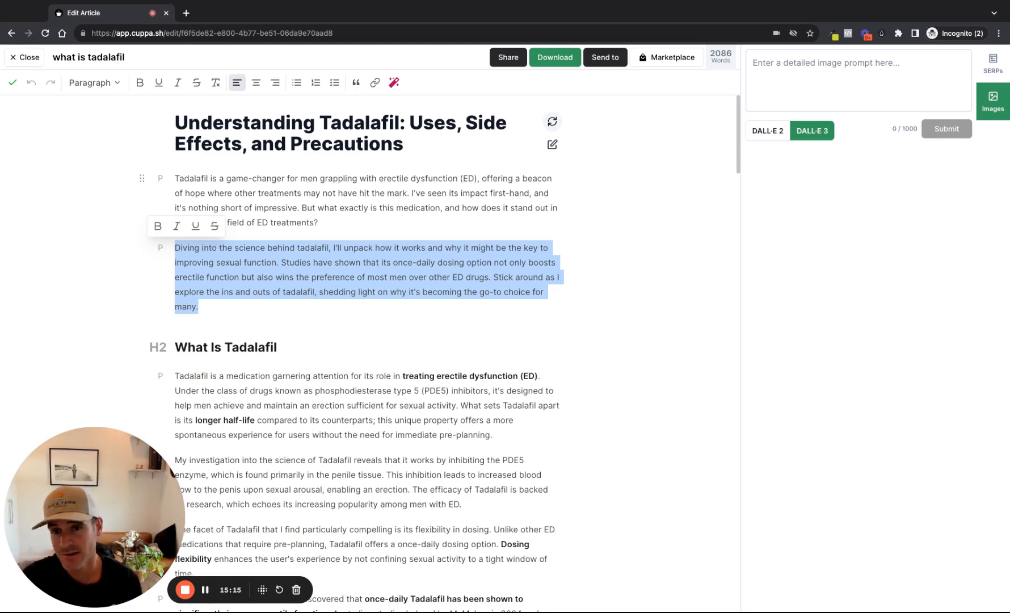
click(26, 58)
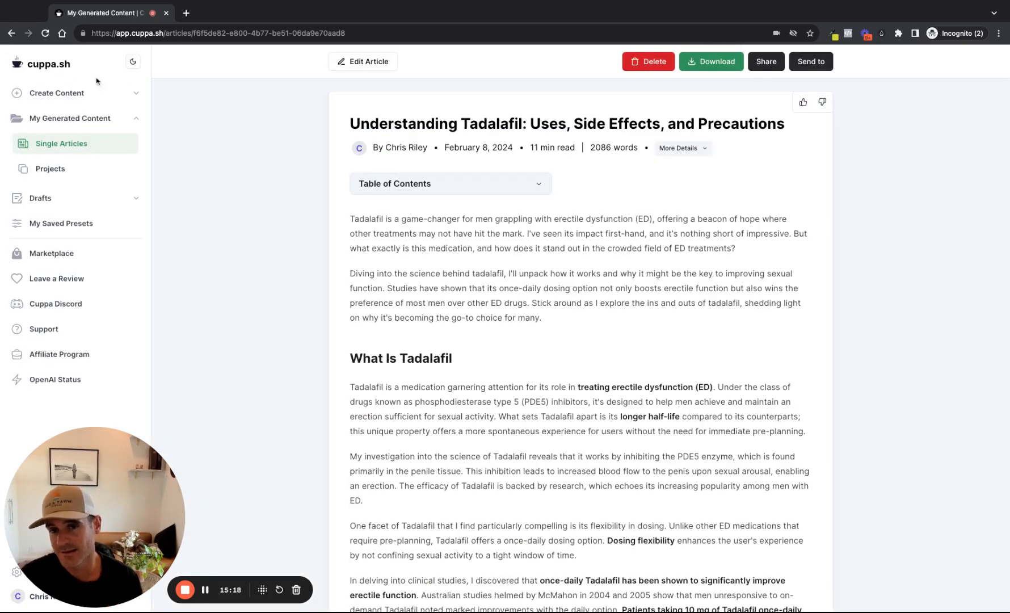
Open the saved preset "Sleepy Dust (Test Site)" for editing
click(88, 228)
click(487, 131)
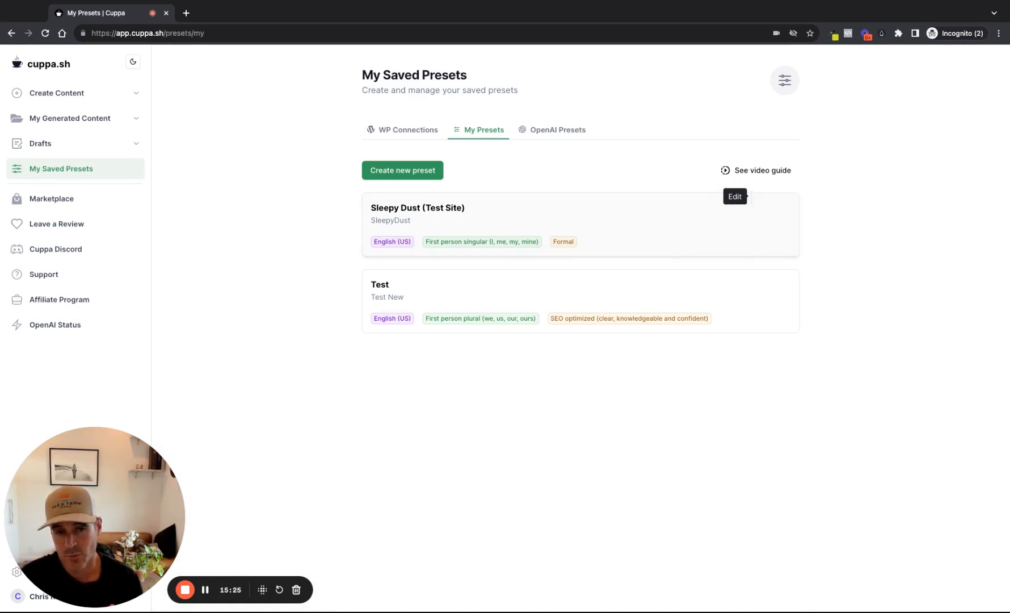
click(760, 198)
Review the preset's basic settings, from name, tone and point of view down to the introduction, FAQ and conclusion options
scroll(805, 276, down, 2)
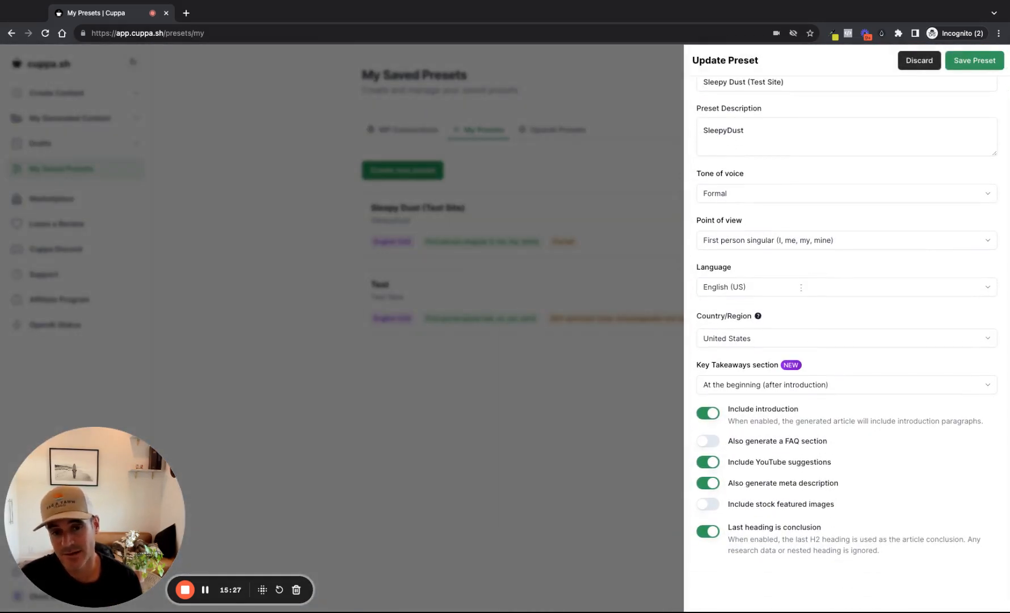
scroll(775, 348, up, 2)
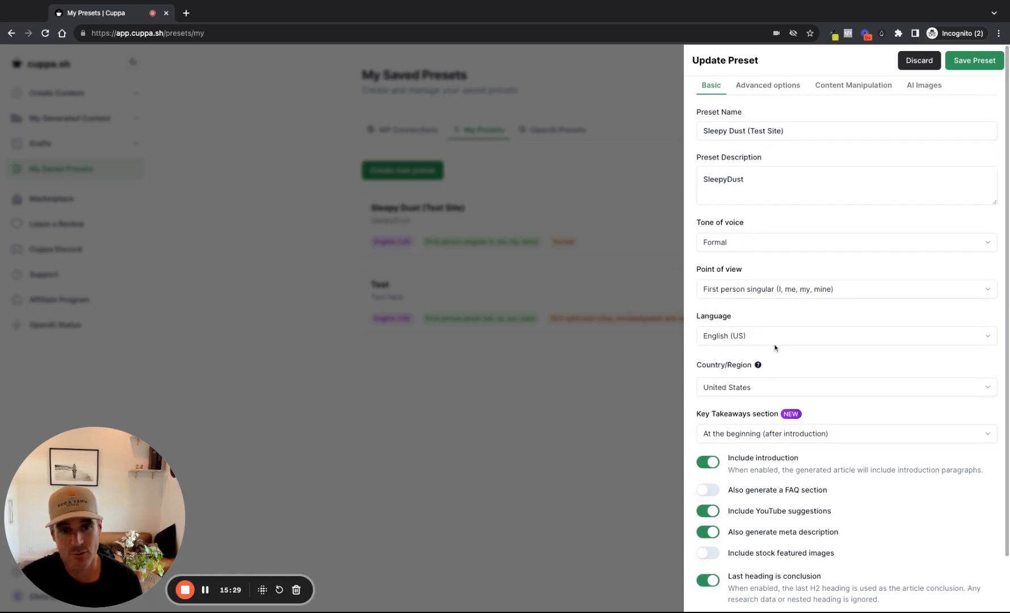
scroll(775, 351, down, 3)
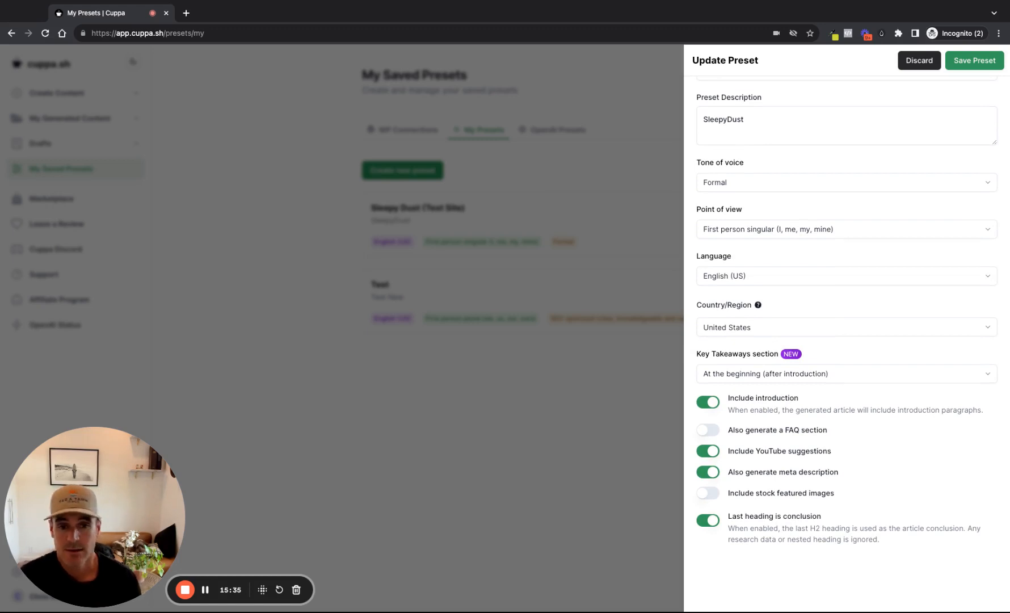
scroll(845, 340, up, 2)
scroll(846, 340, down, 2)
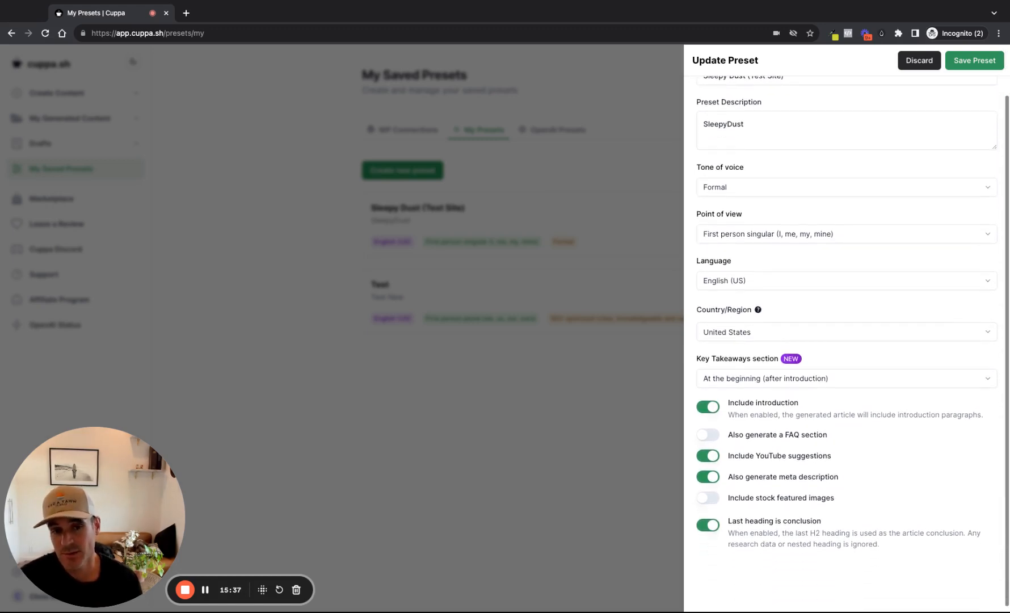
scroll(845, 340, up, 2)
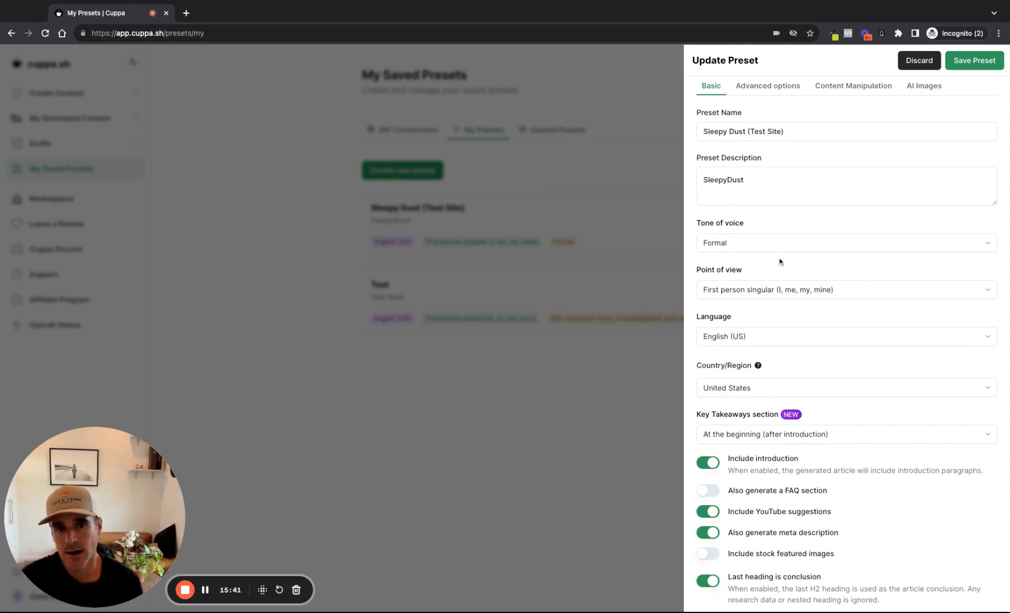
scroll(779, 261, down, 1)
scroll(779, 307, down, 3)
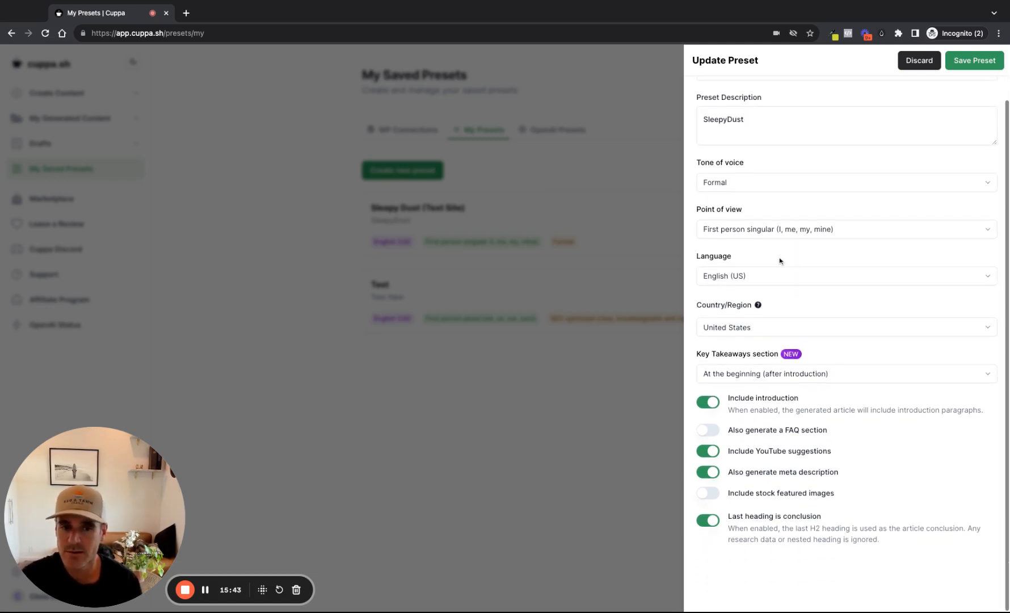
scroll(779, 322, up, 3)
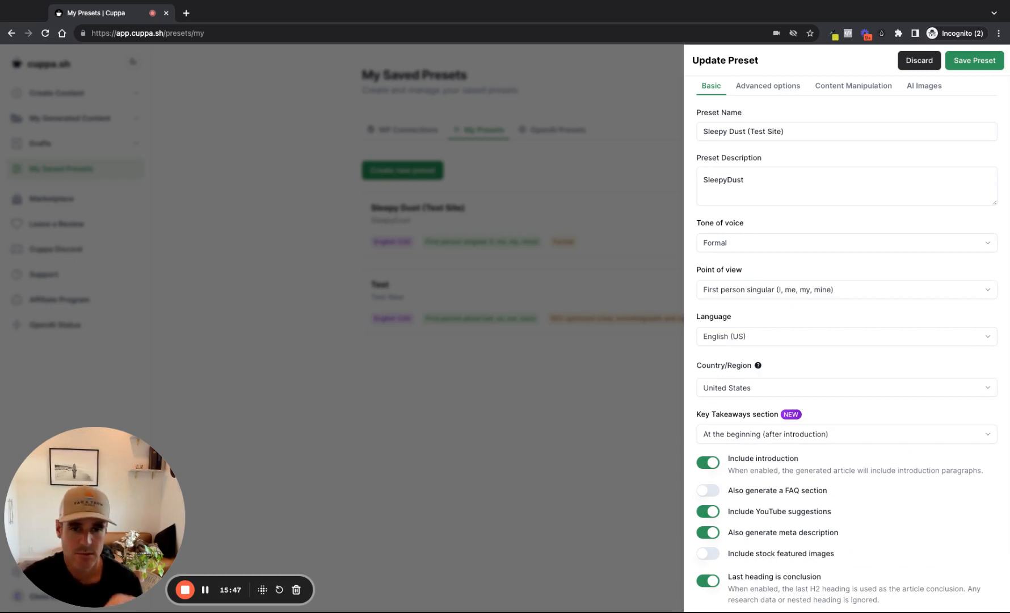
scroll(781, 333, down, 2)
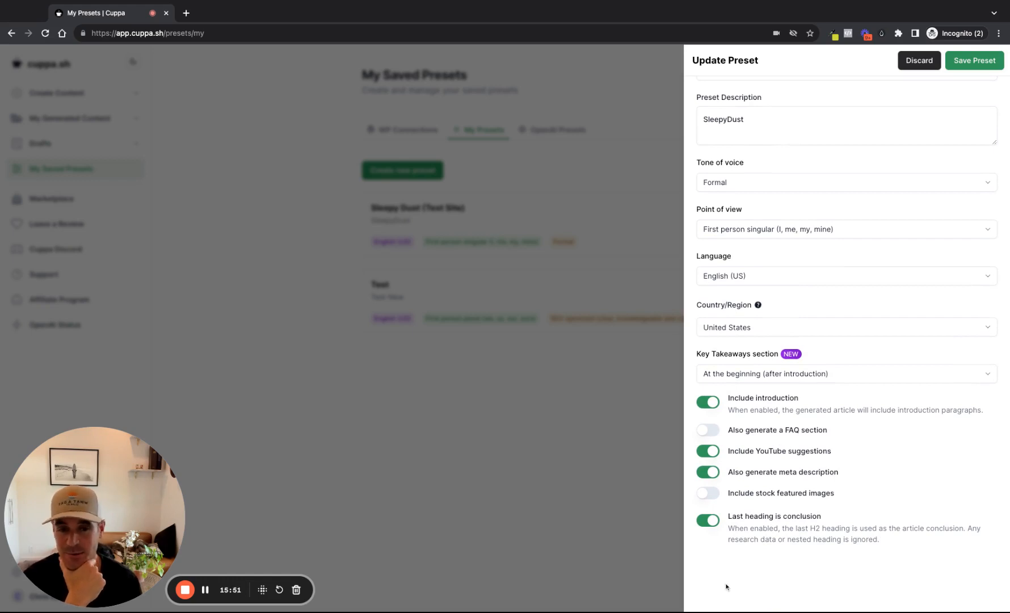
scroll(729, 584, up, 2)
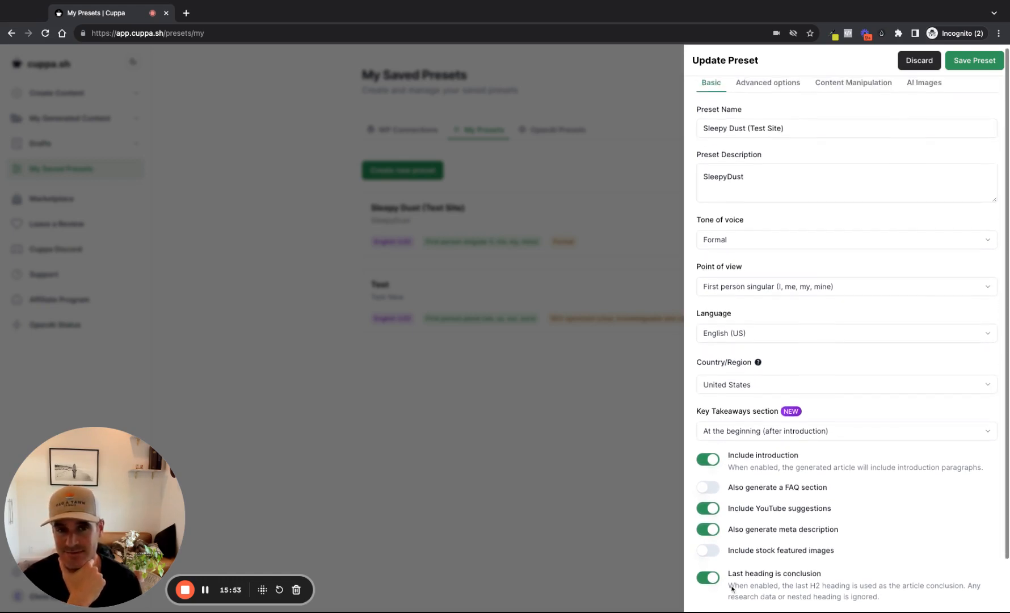
scroll(732, 588, down, 2)
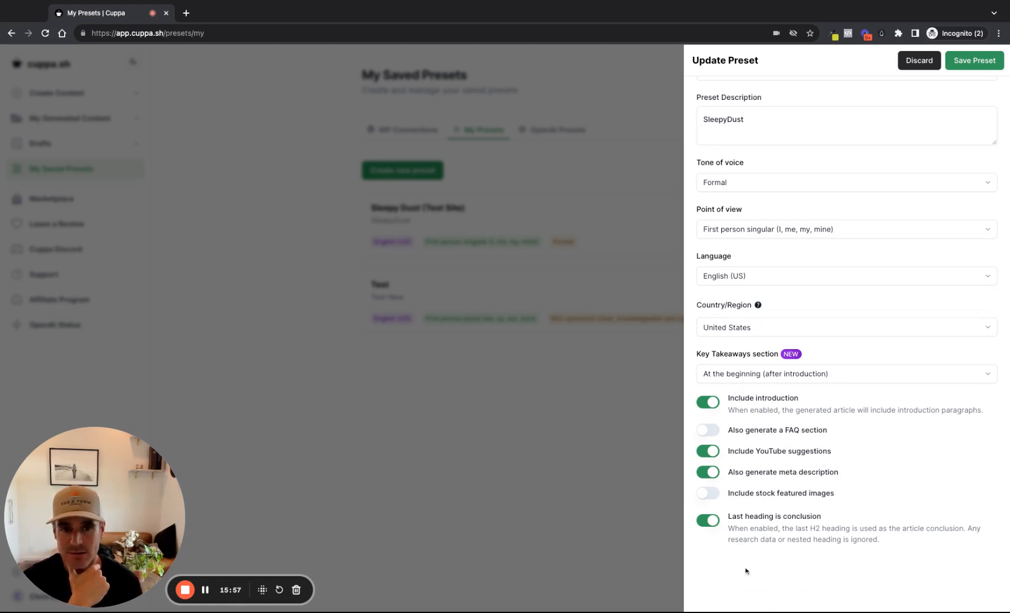
scroll(832, 482, up, 1)
scroll(798, 489, up, 1)
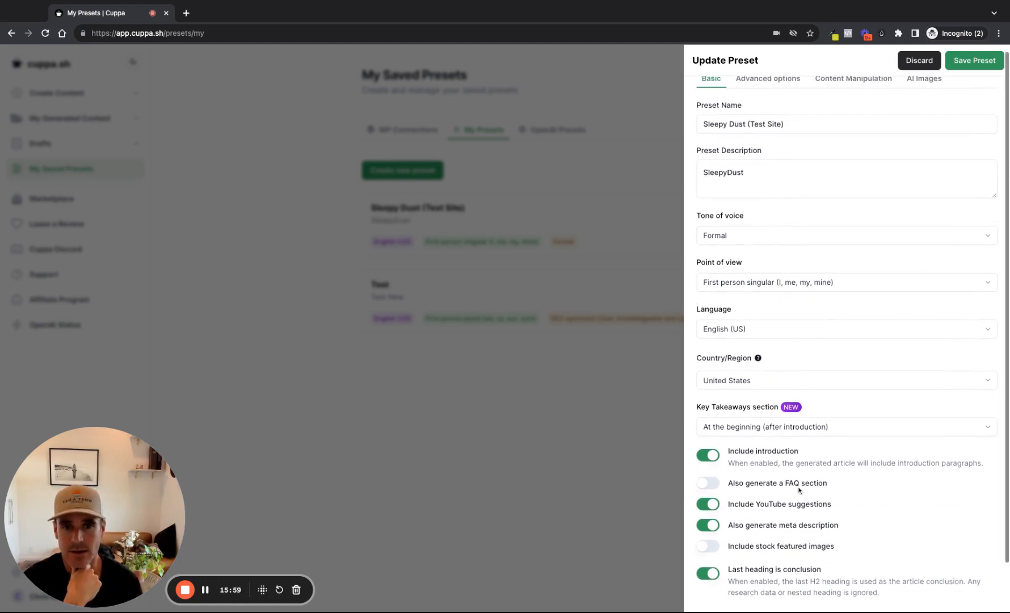